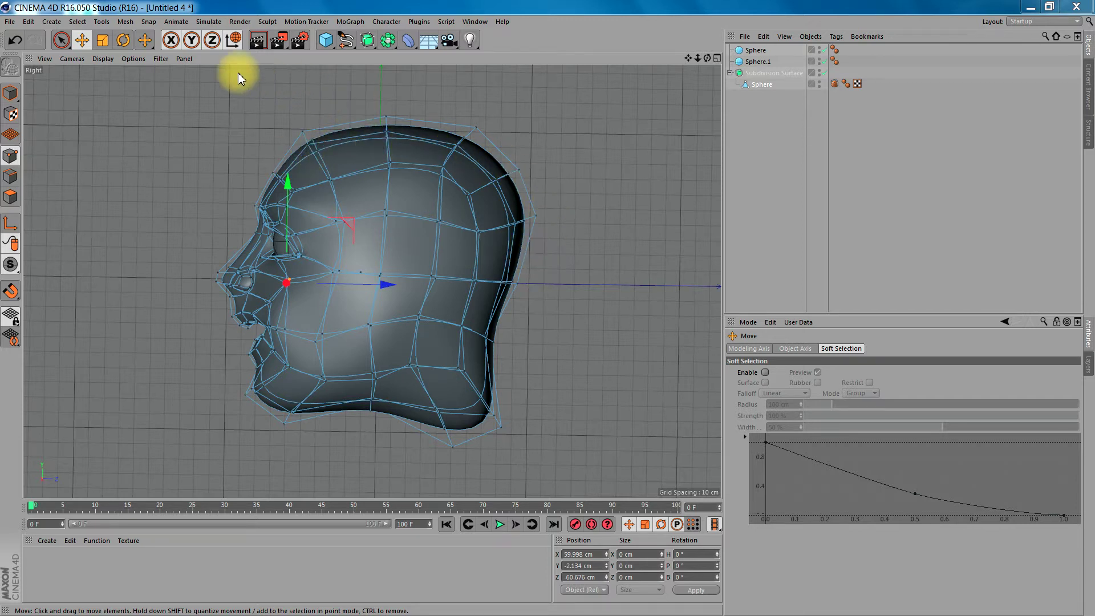
# Activate the Brush transform tool for sculpting the head mesh
pyautogui.click(125, 22)
pyautogui.moveTo(144, 80)
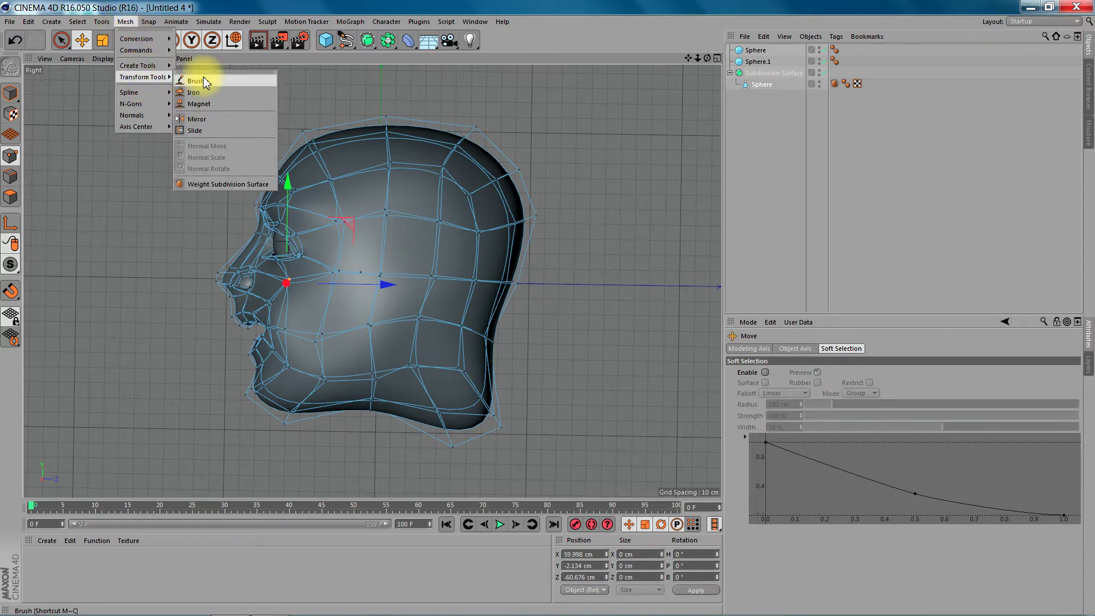
pyautogui.click(203, 80)
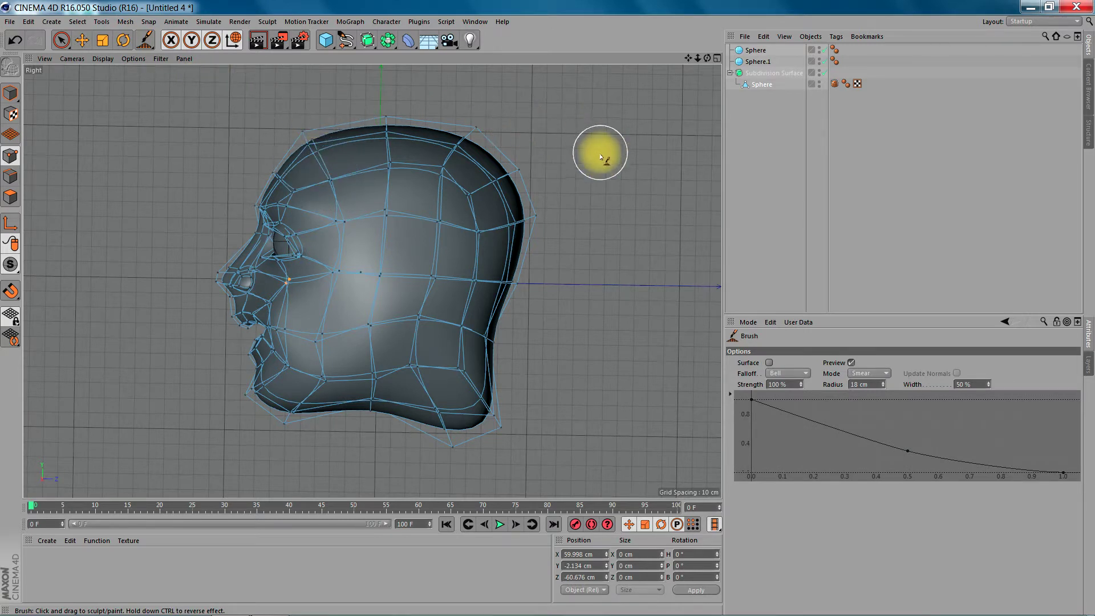
pyautogui.click(761, 85)
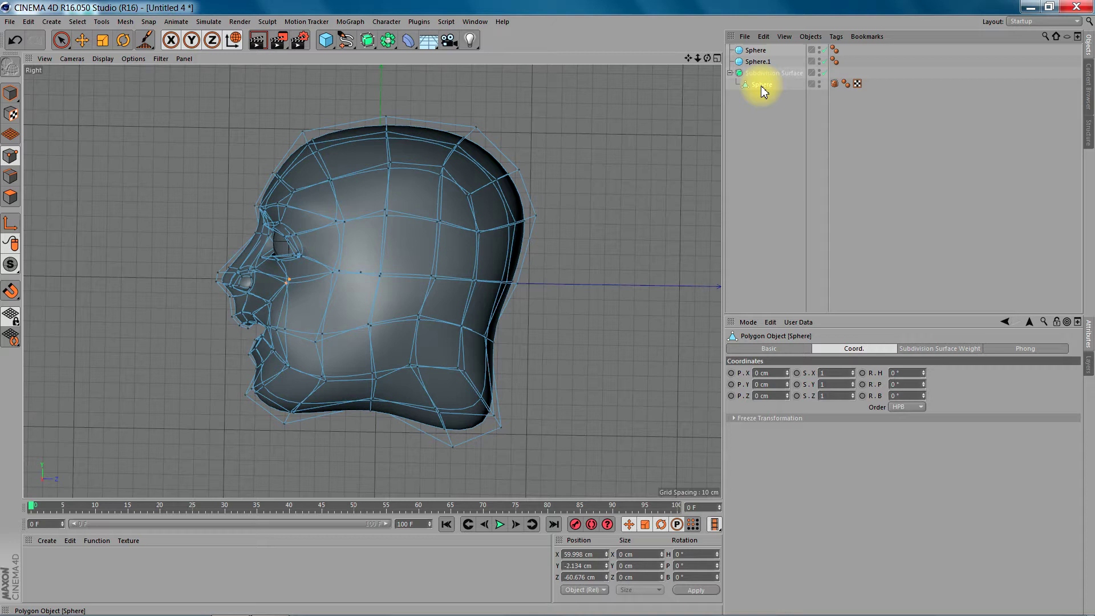
pyautogui.hotkey('ctrl', 'a')
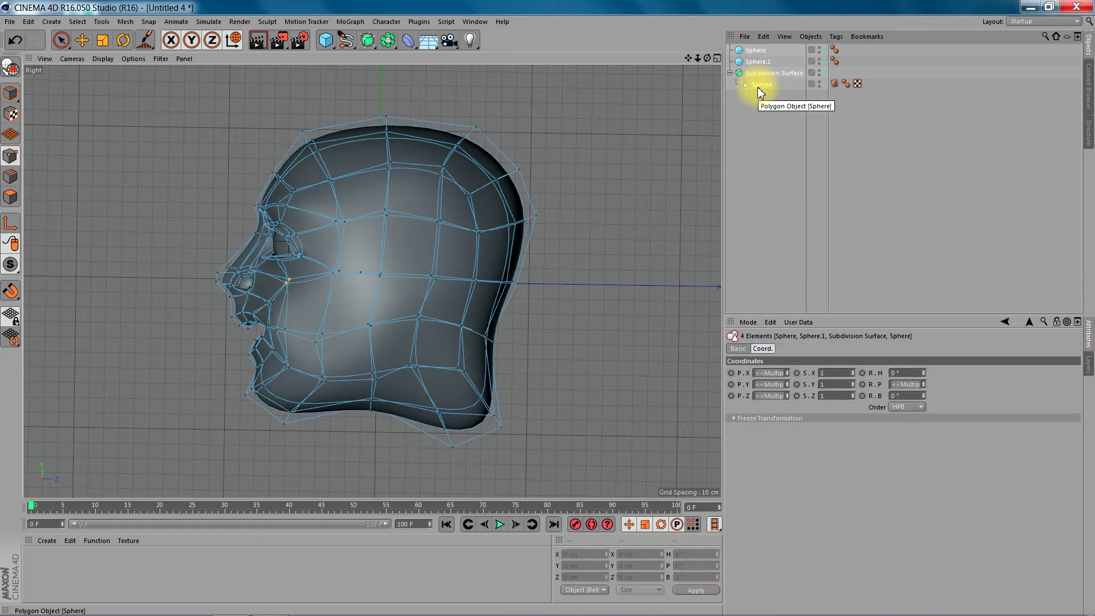
pyautogui.click(758, 84)
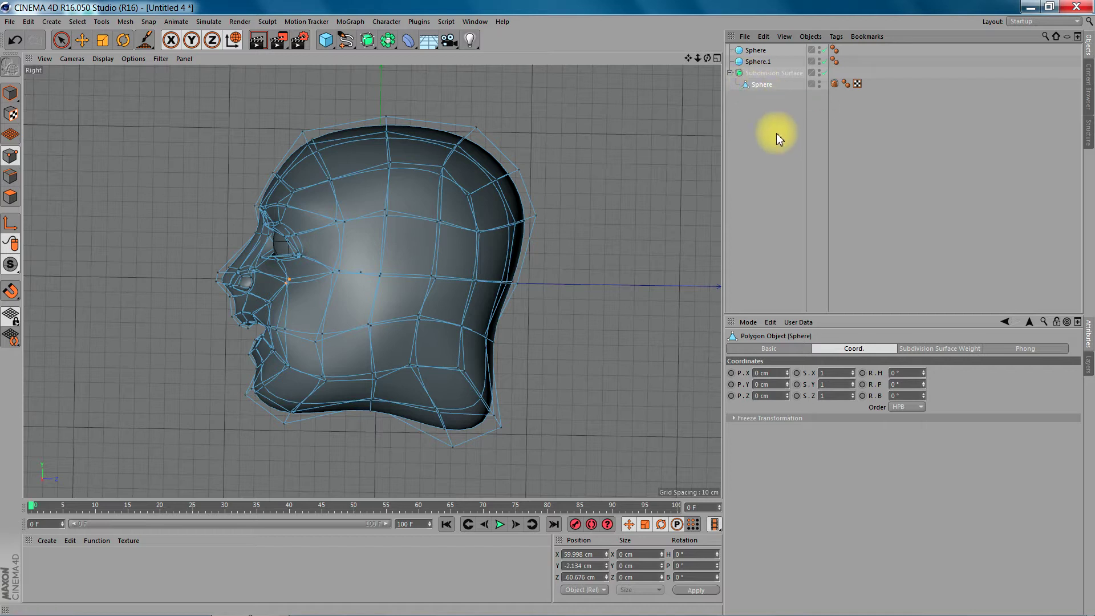
pyautogui.hotkey('ctrl', 'a')
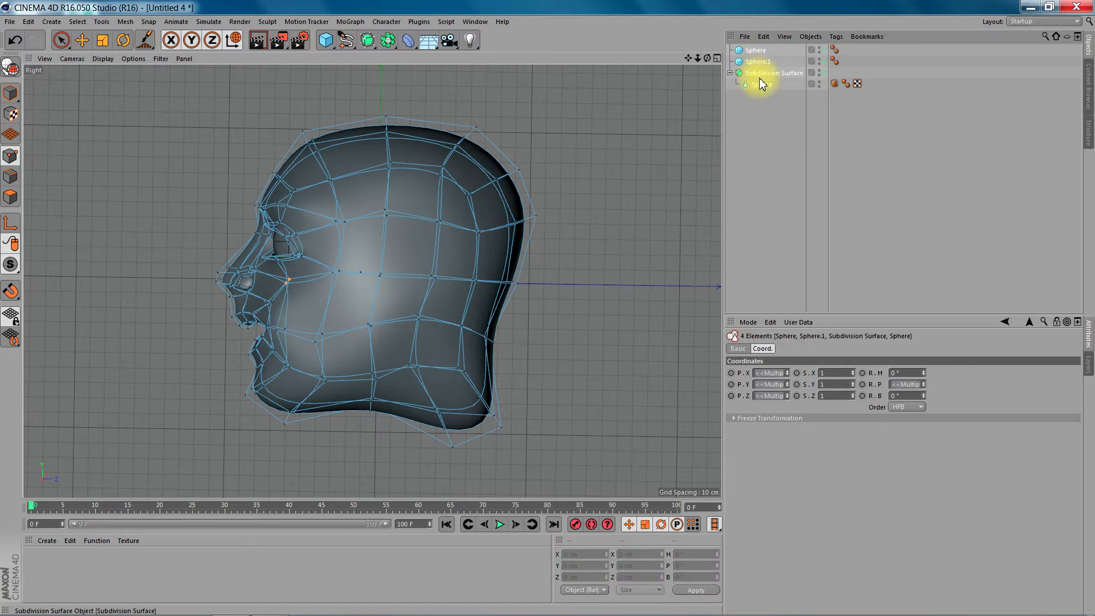
pyautogui.click(759, 84)
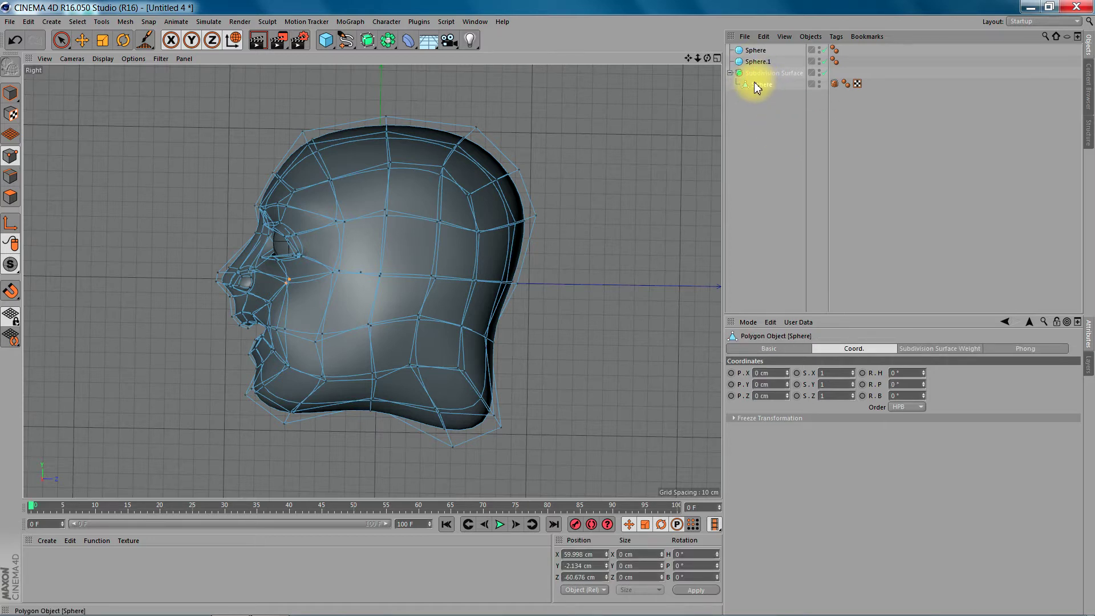
pyautogui.hotkey('ctrl', 'a')
pyautogui.click(756, 83)
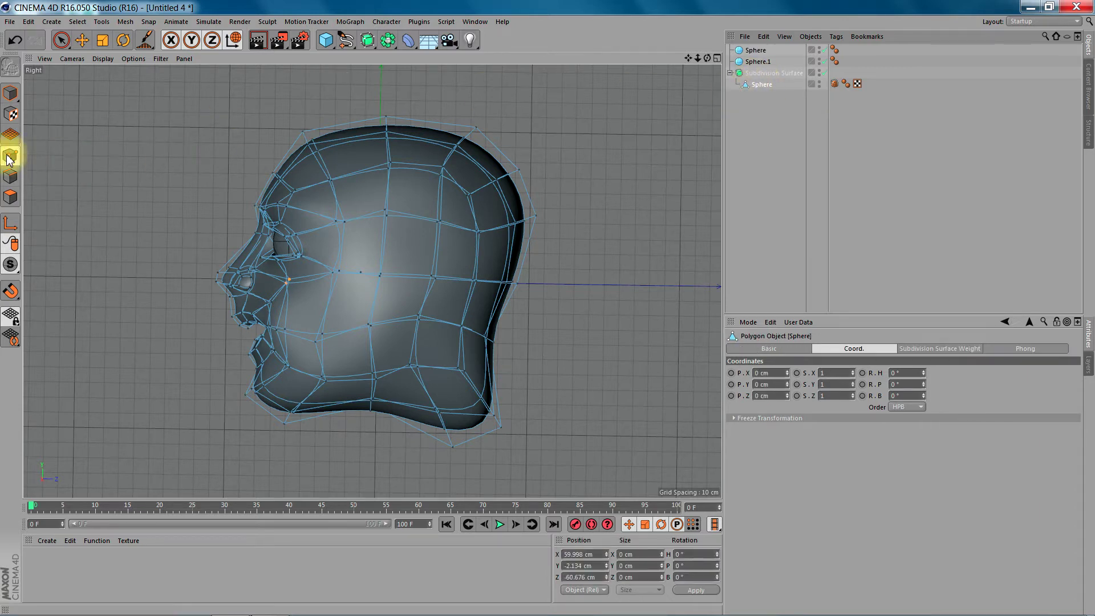
# Select all points of the head mesh and set the Brush radius to 40 cm
pyautogui.click(61, 40)
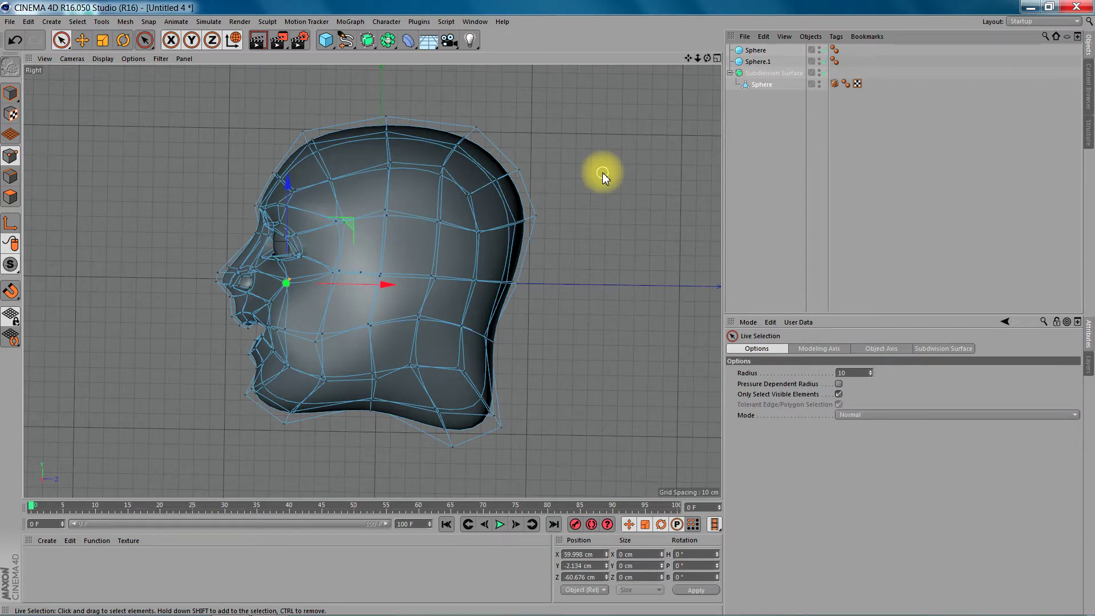
pyautogui.hotkey('ctrl', 'a')
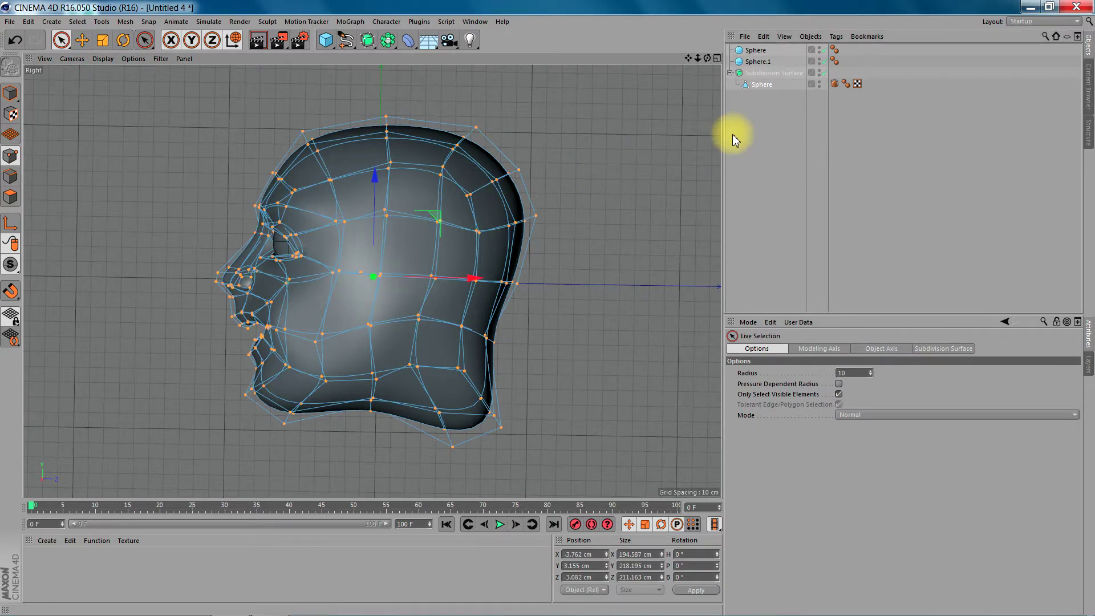
pyautogui.click(143, 41)
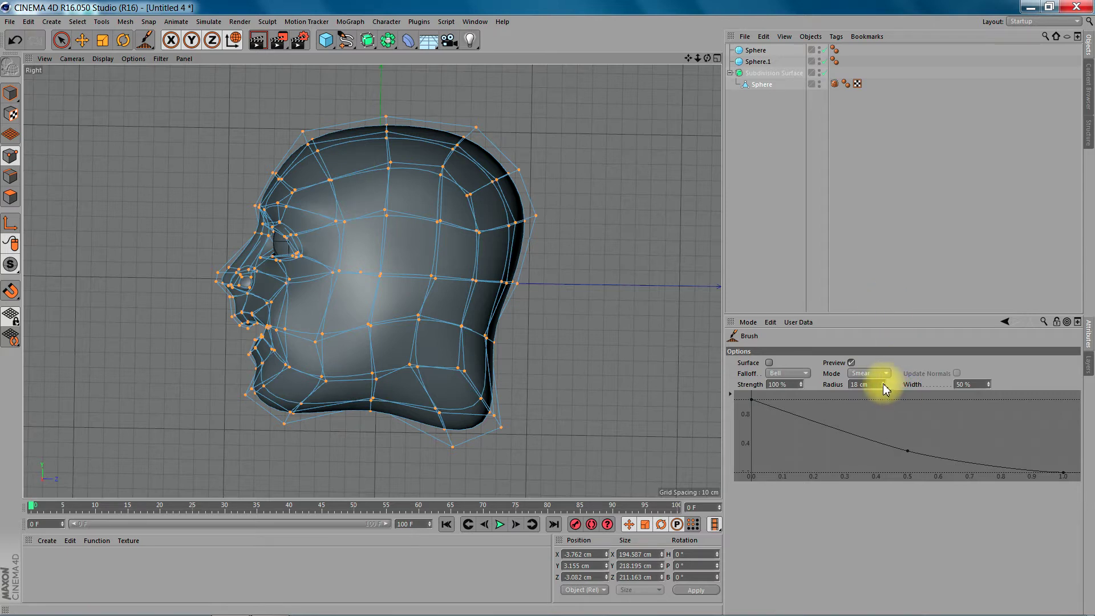
pyautogui.moveTo(883, 386); pyautogui.dragTo(896, 376)
# Smear the top and back of the skull outward, then reshape the nape and the underside of the jaw with the Brush
pyautogui.moveTo(323, 162)
pyautogui.mouseDown()
pyautogui.moveTo(308, 149)
pyautogui.moveTo(319, 157)
pyautogui.moveTo(285, 157)
pyautogui.moveTo(371, 152)
pyautogui.moveTo(379, 135)
pyautogui.moveTo(350, 166)
pyautogui.moveTo(350, 151)
pyautogui.moveTo(442, 156)
pyautogui.moveTo(452, 141)
pyautogui.moveTo(459, 186)
pyautogui.moveTo(487, 192)
pyautogui.moveTo(479, 226)
pyautogui.moveTo(498, 245)
pyautogui.moveTo(486, 271)
pyautogui.moveTo(502, 282)
pyautogui.mouseUp()
pyautogui.moveTo(463, 342)
pyautogui.mouseDown()
pyautogui.moveTo(452, 317)
pyautogui.moveTo(464, 323)
pyautogui.mouseUp()
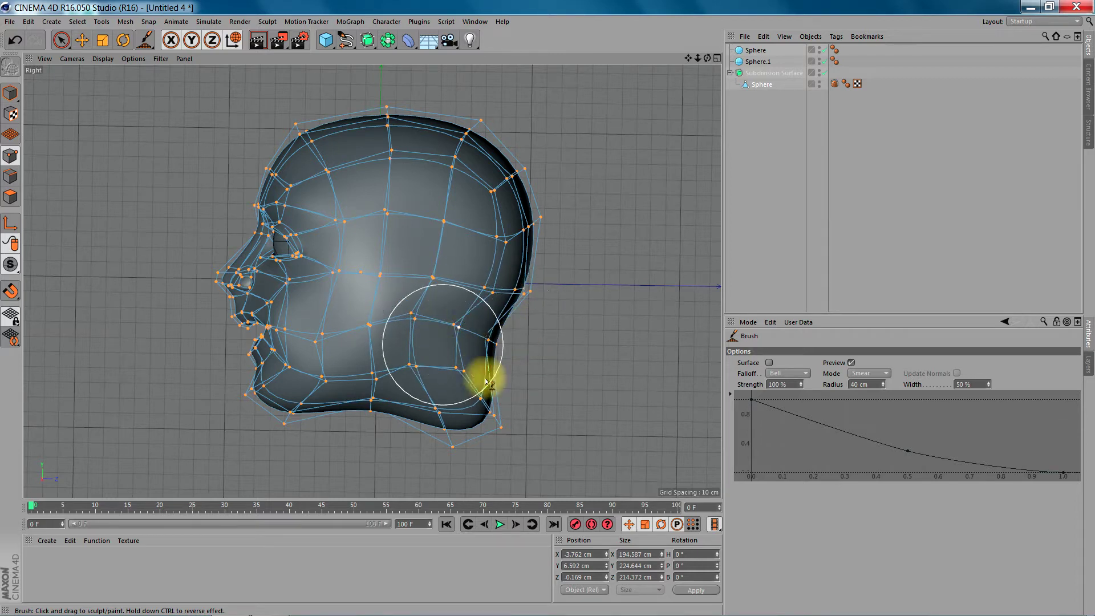
pyautogui.moveTo(388, 434)
pyautogui.mouseDown()
pyautogui.moveTo(388, 410)
pyautogui.moveTo(325, 430)
pyautogui.mouseUp()
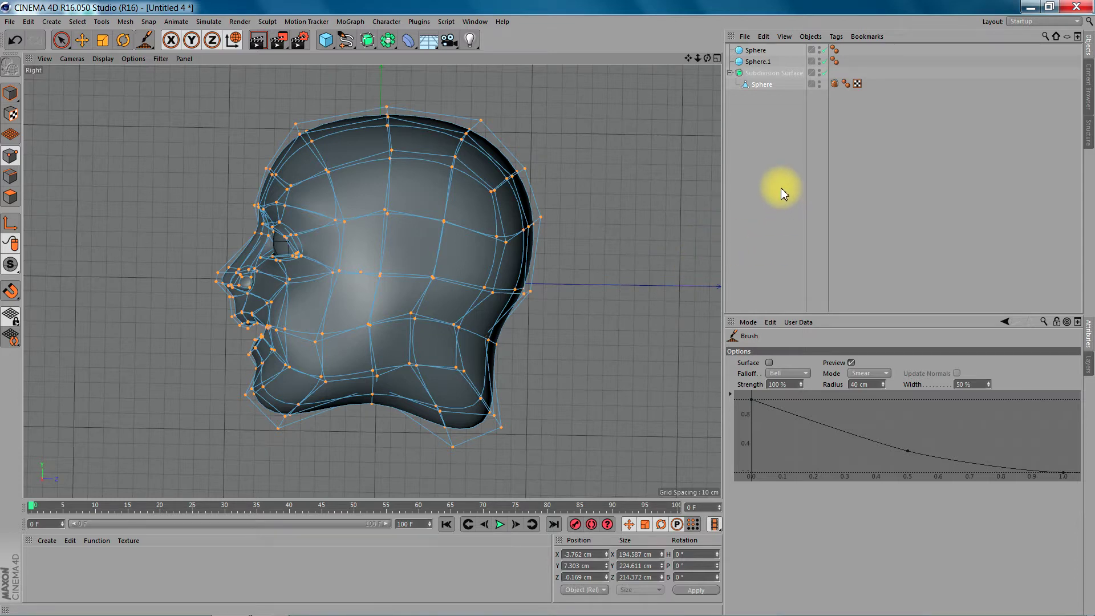
# Select the two stacked polygons at the ear position on the side of the head and inner-extrude them by about 10 cm
pyautogui.click(762, 85)
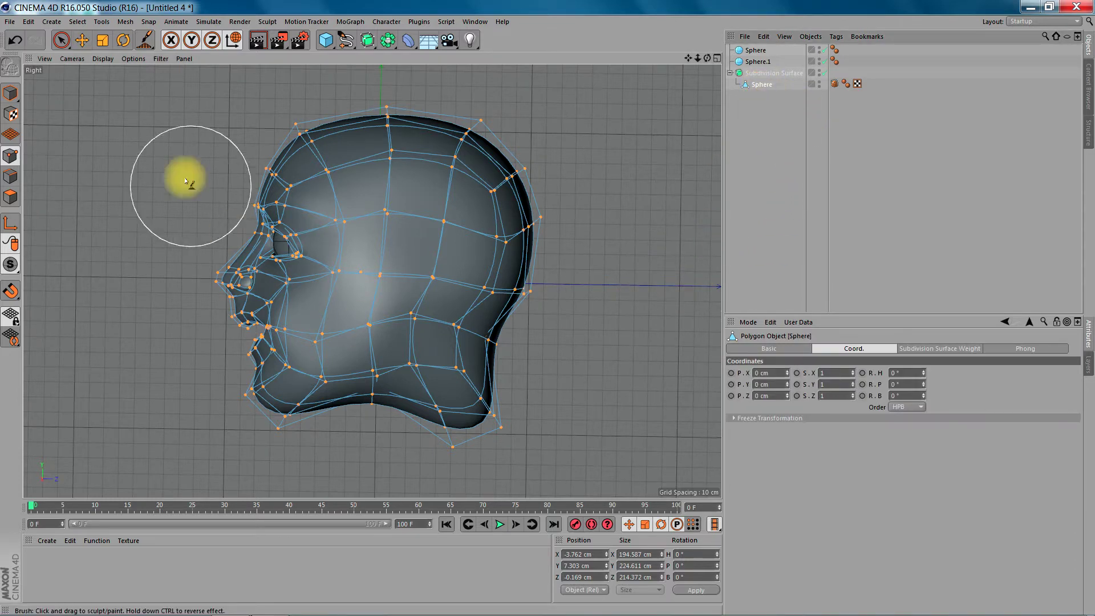
pyautogui.click(10, 198)
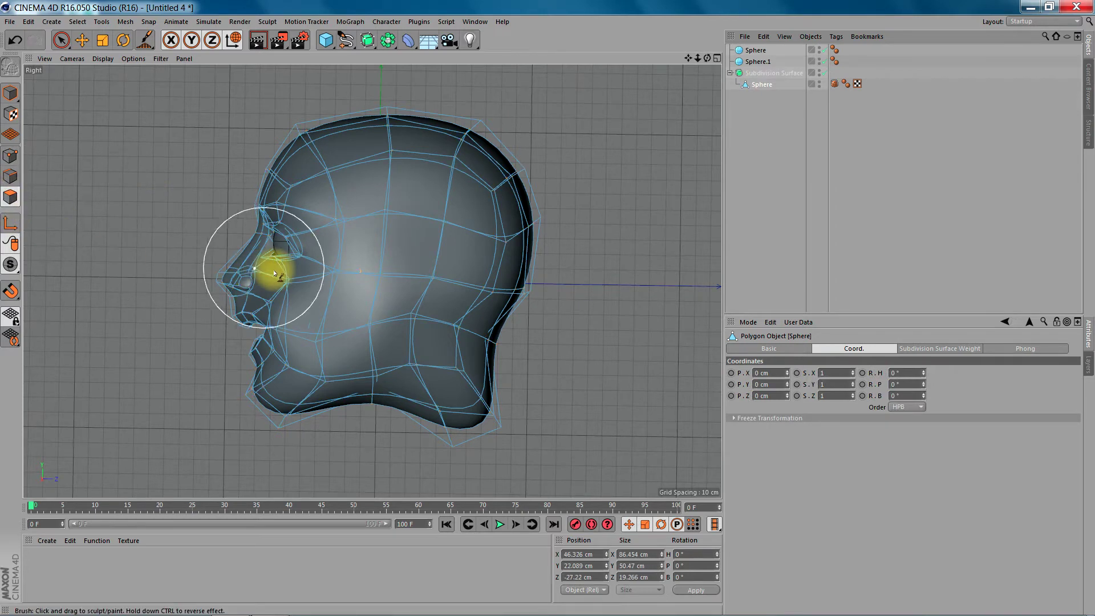
pyautogui.click(61, 40)
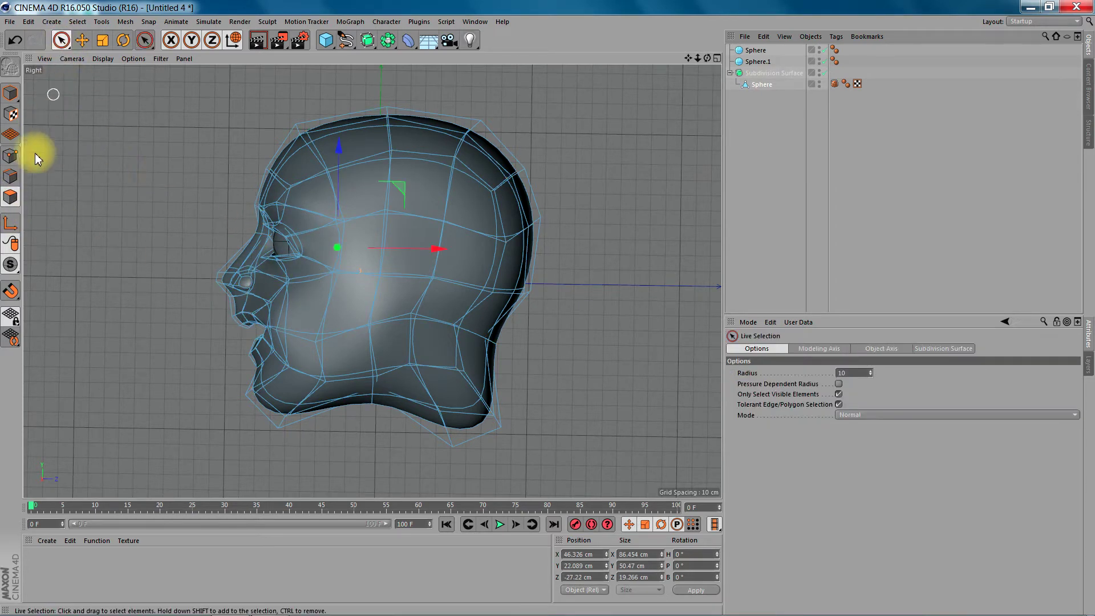
pyautogui.click(430, 256)
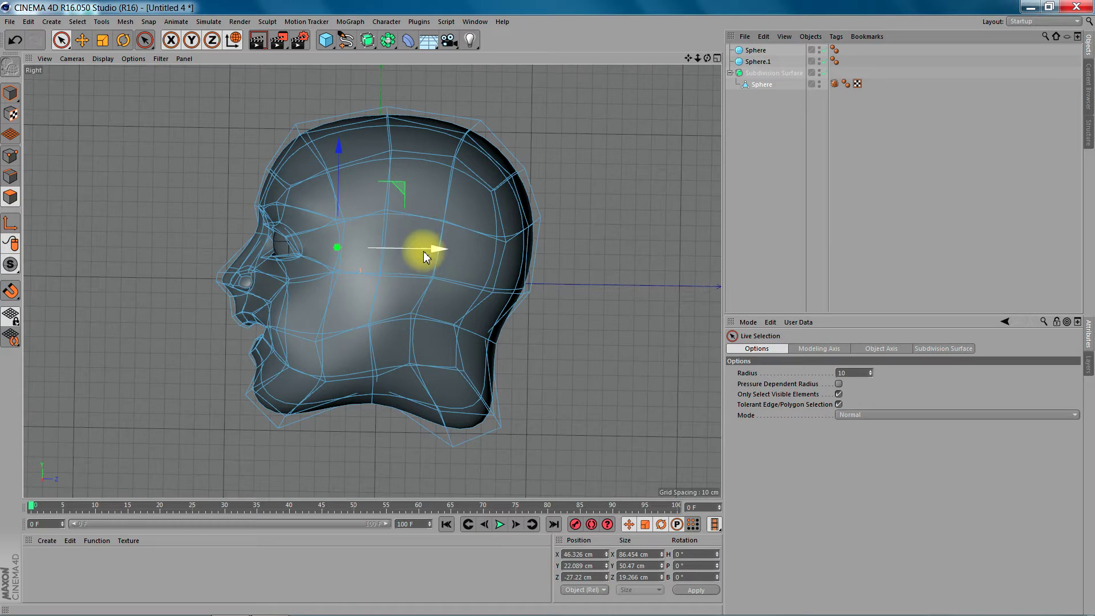
pyautogui.moveTo(403, 286); pyautogui.dragTo(401, 293)
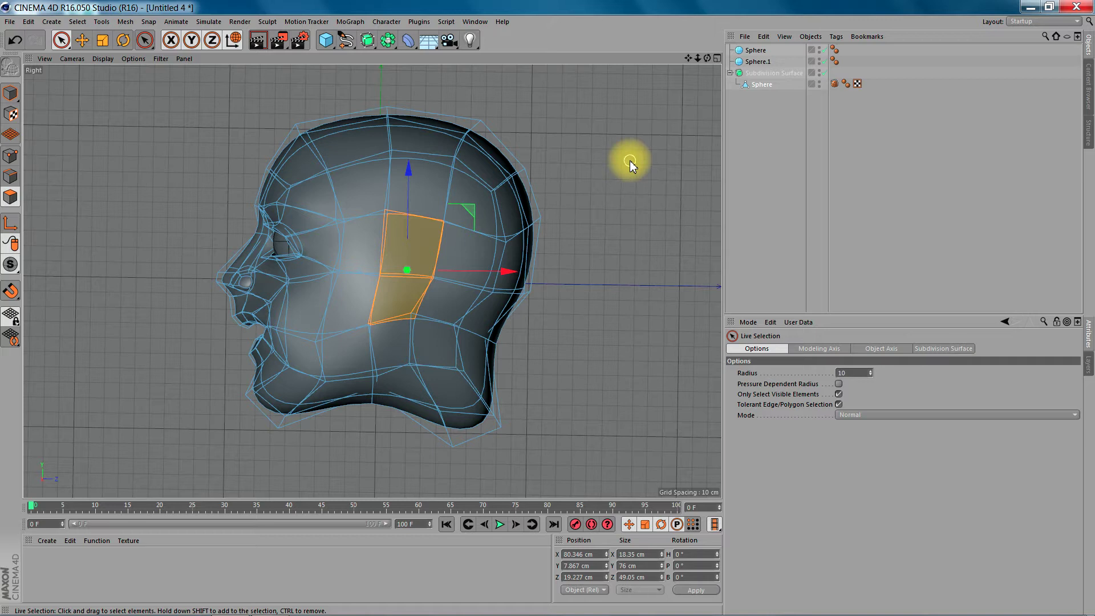
pyautogui.press('i')
pyautogui.moveTo(629, 169); pyautogui.dragTo(663, 170)
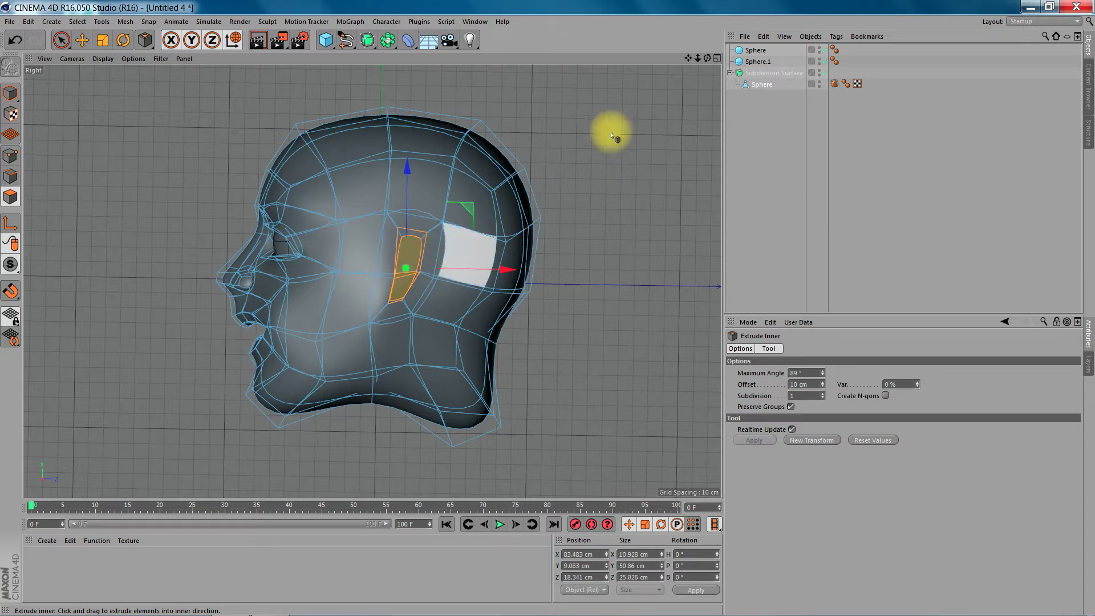
# Extrude the inset ear polygons outward from the side of the head by about 10.7 cm
pyautogui.moveTo(707, 58)
pyautogui.mouseDown()
pyautogui.moveTo(670, 91)
pyautogui.moveTo(707, 58)
pyautogui.mouseUp()
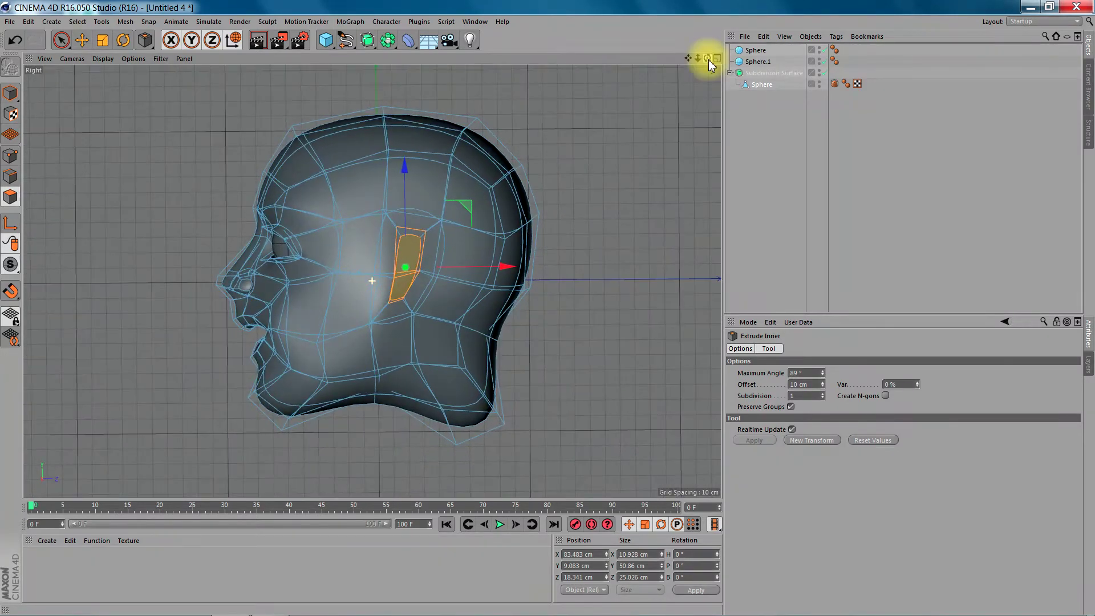
pyautogui.click(46, 59)
pyautogui.click(66, 141)
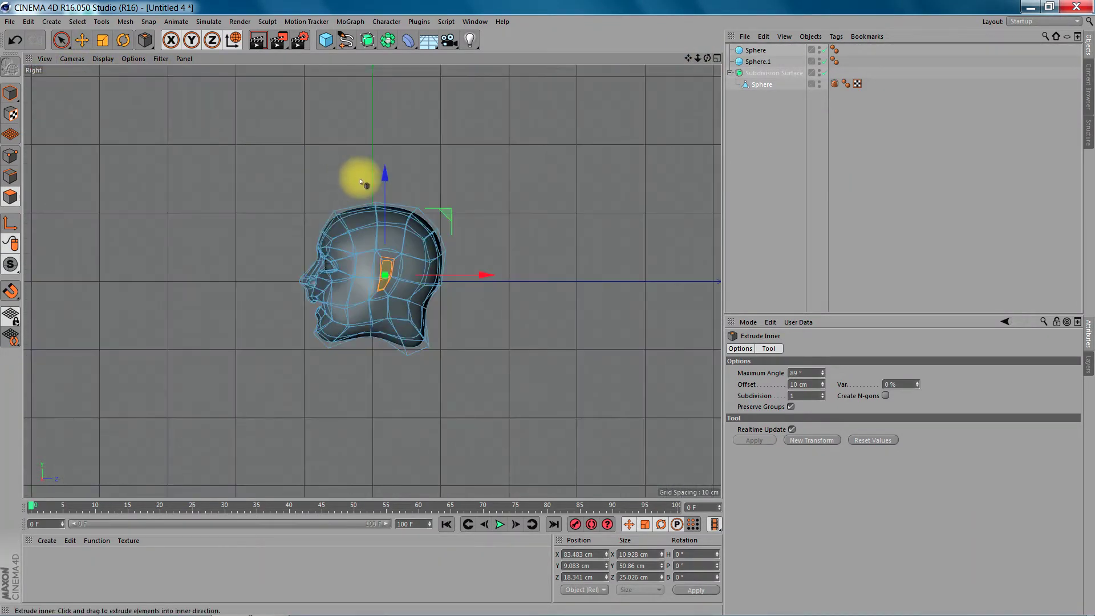
pyautogui.press('h')
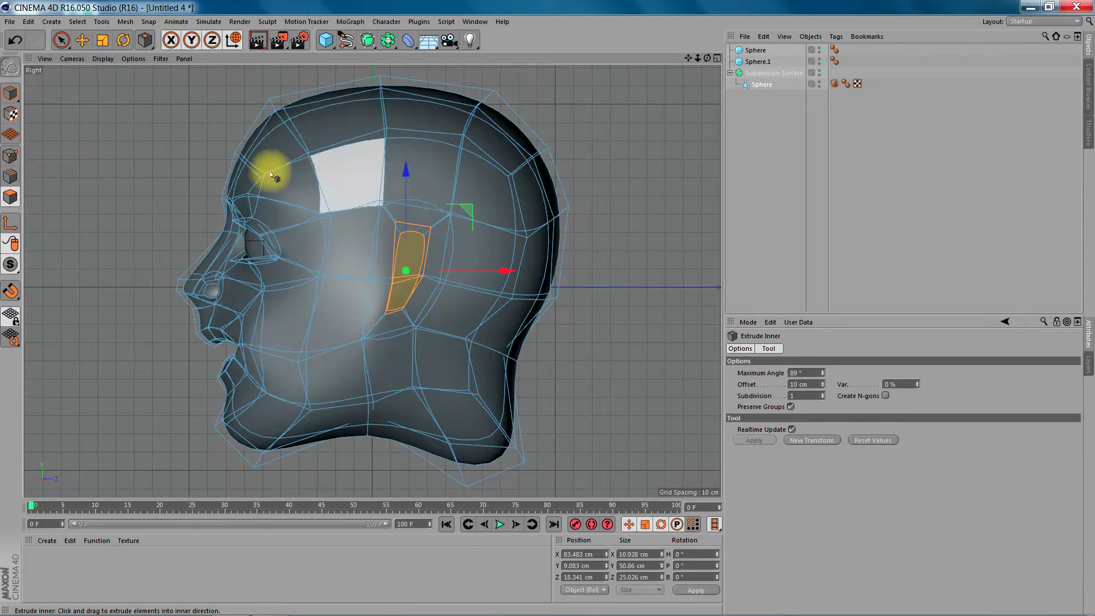
pyautogui.press('F1')
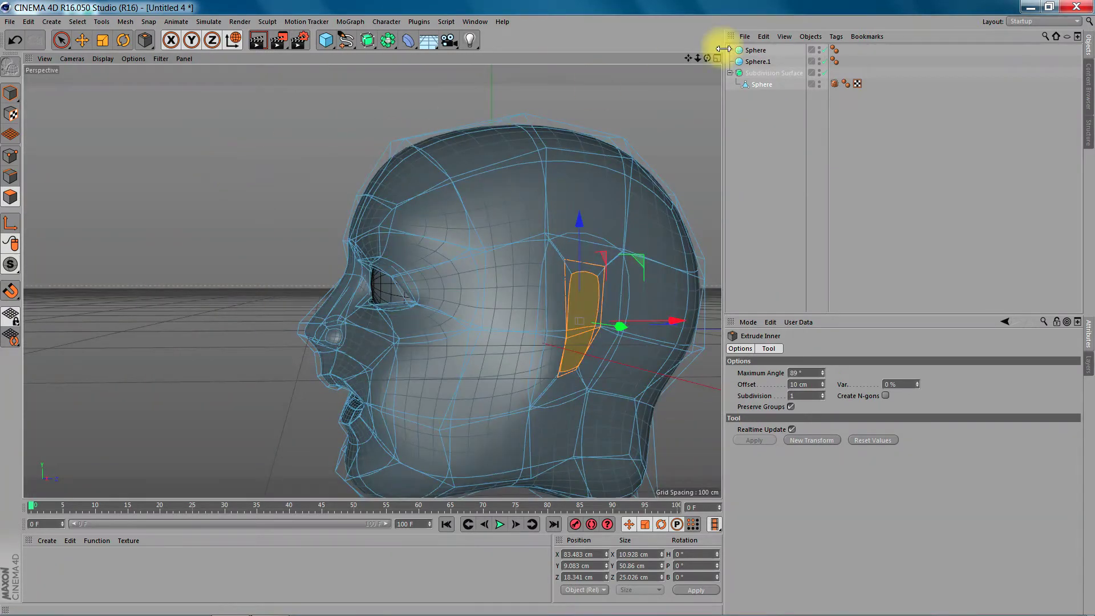
pyautogui.moveTo(706, 58); pyautogui.dragTo(376, 120)
pyautogui.moveTo(689, 58); pyautogui.dragTo(553, 104)
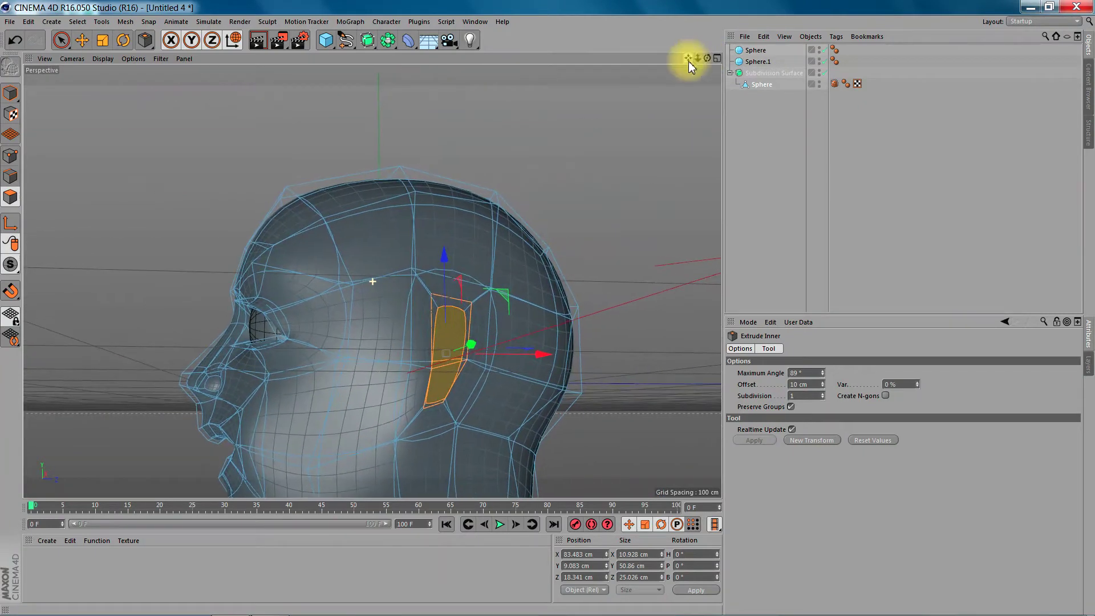
pyautogui.press('d')
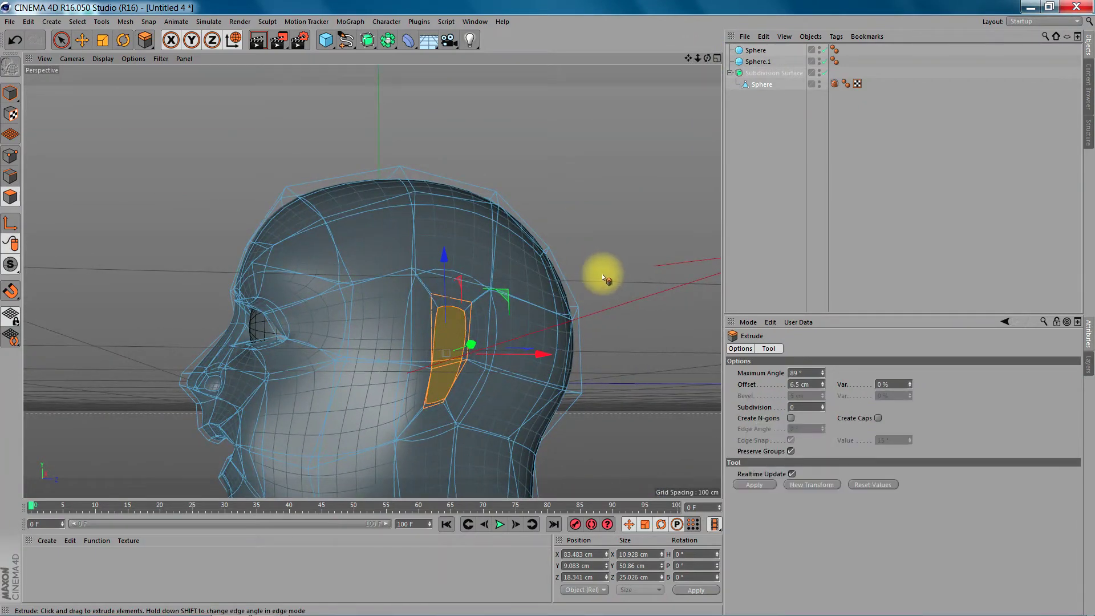
pyautogui.moveTo(463, 353); pyautogui.dragTo(503, 352)
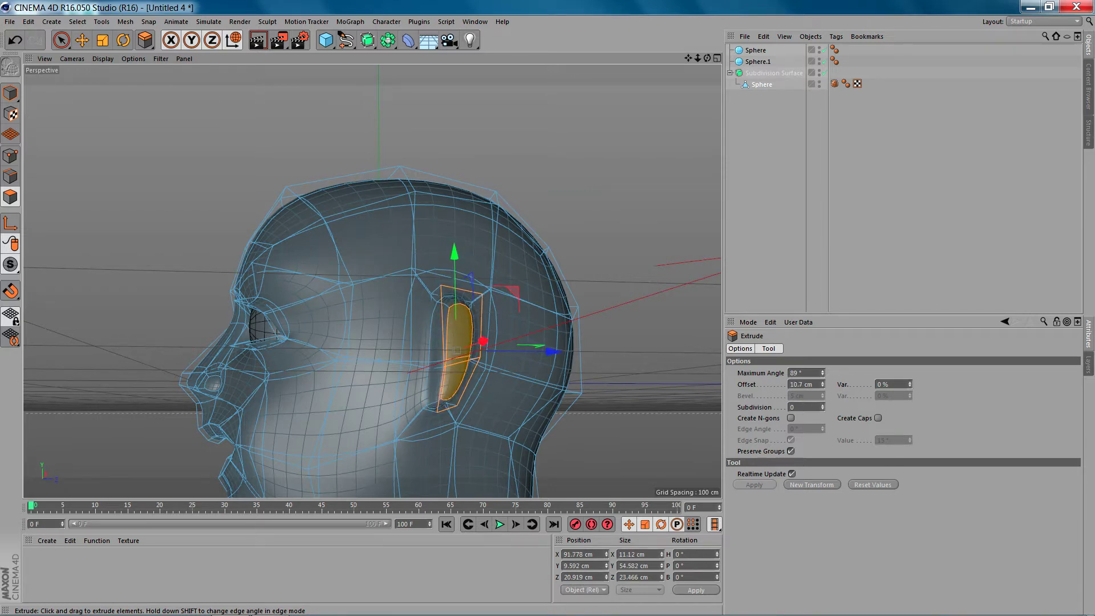
# Rotate the extruded ear polygons about the vertical axis to face the back of the head, and move them backward and inward
pyautogui.keyDown('alt'); pyautogui.moveTo(372, 280); pyautogui.dragTo(372, 281); pyautogui.keyUp('alt')
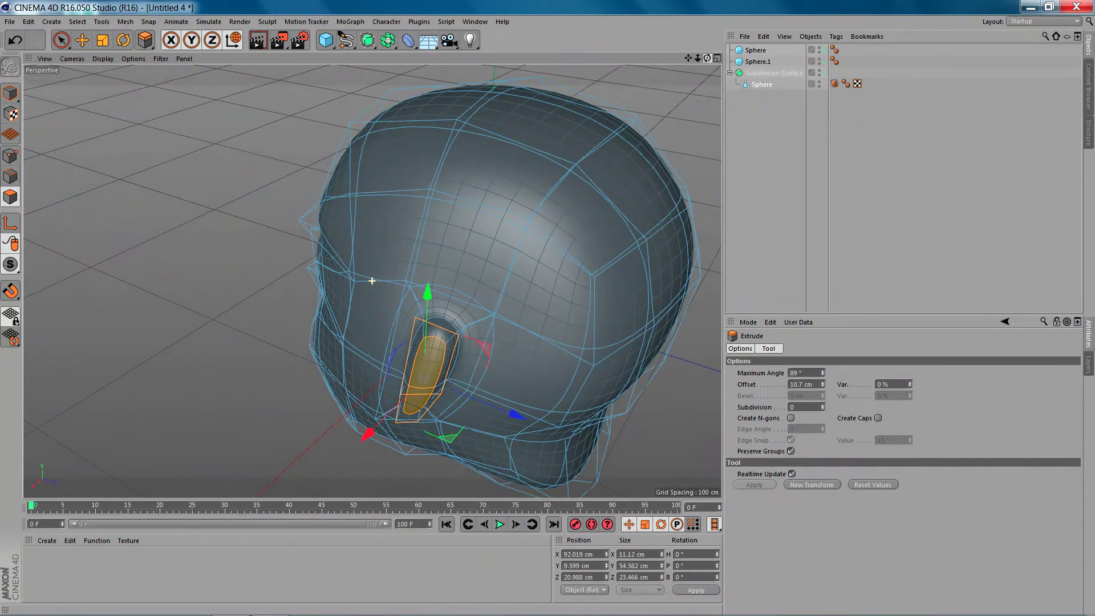
pyautogui.press('r')
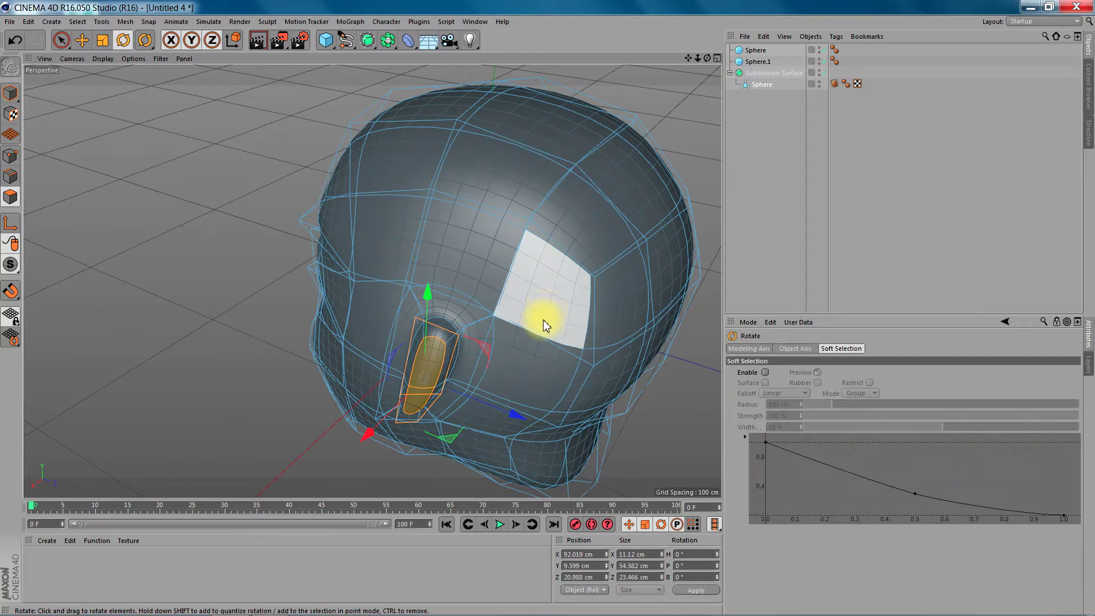
pyautogui.moveTo(413, 421); pyautogui.dragTo(518, 406)
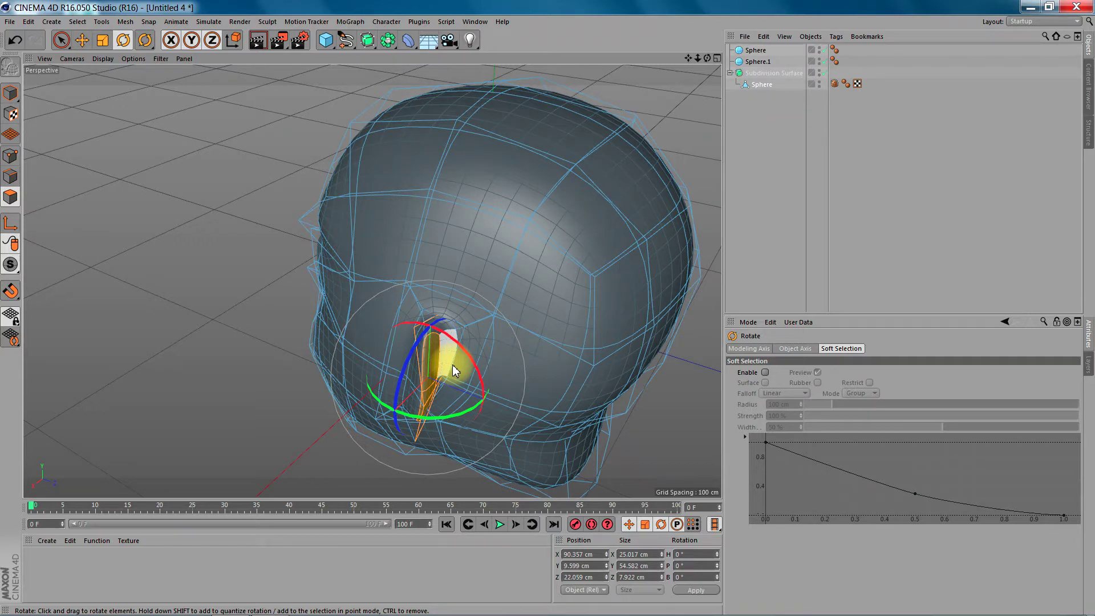
pyautogui.press('e')
pyautogui.moveTo(524, 417); pyautogui.dragTo(543, 418)
pyautogui.moveTo(390, 448); pyautogui.dragTo(397, 444)
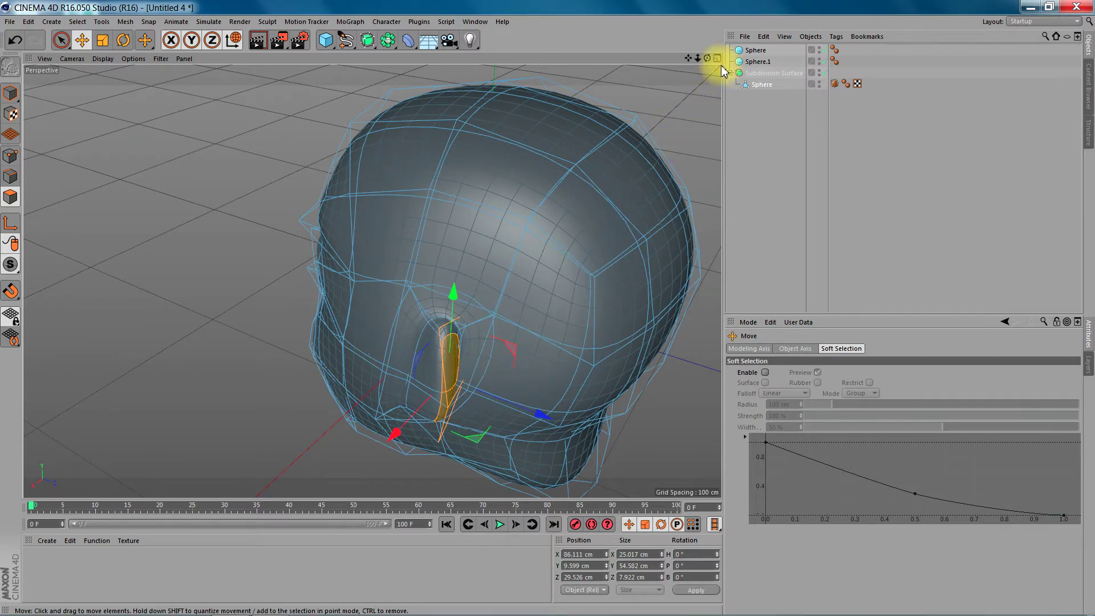
# Tilt the ear polygons about the X axis so their upper end leans toward the back of the head
pyautogui.moveTo(707, 59); pyautogui.dragTo(818, 109)
pyautogui.moveTo(693, 133); pyautogui.dragTo(693, 120)
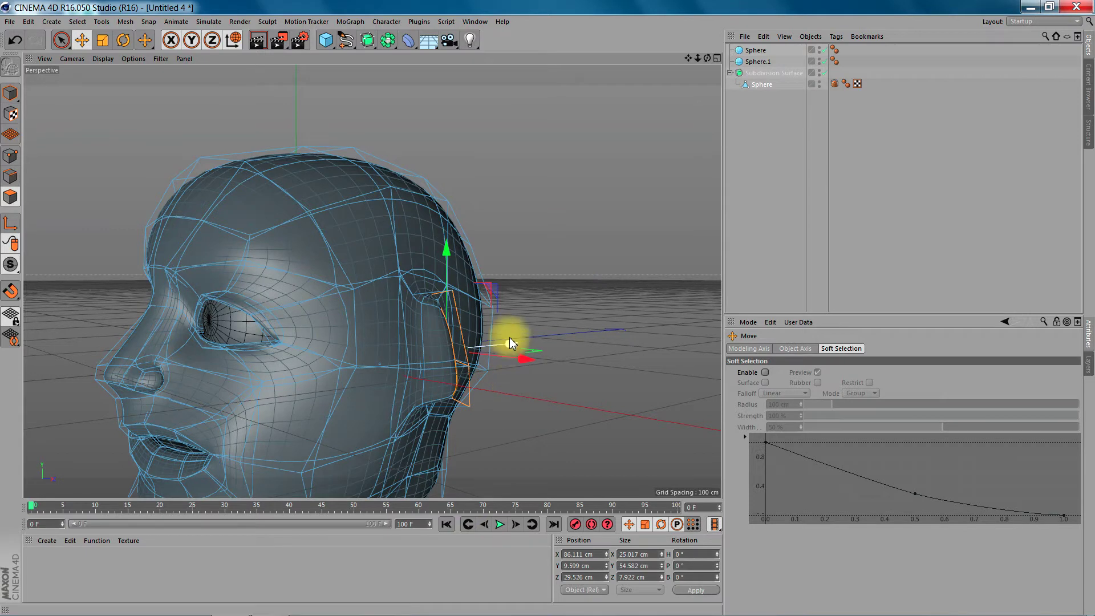
pyautogui.moveTo(707, 57); pyautogui.dragTo(696, 86)
pyautogui.press('r')
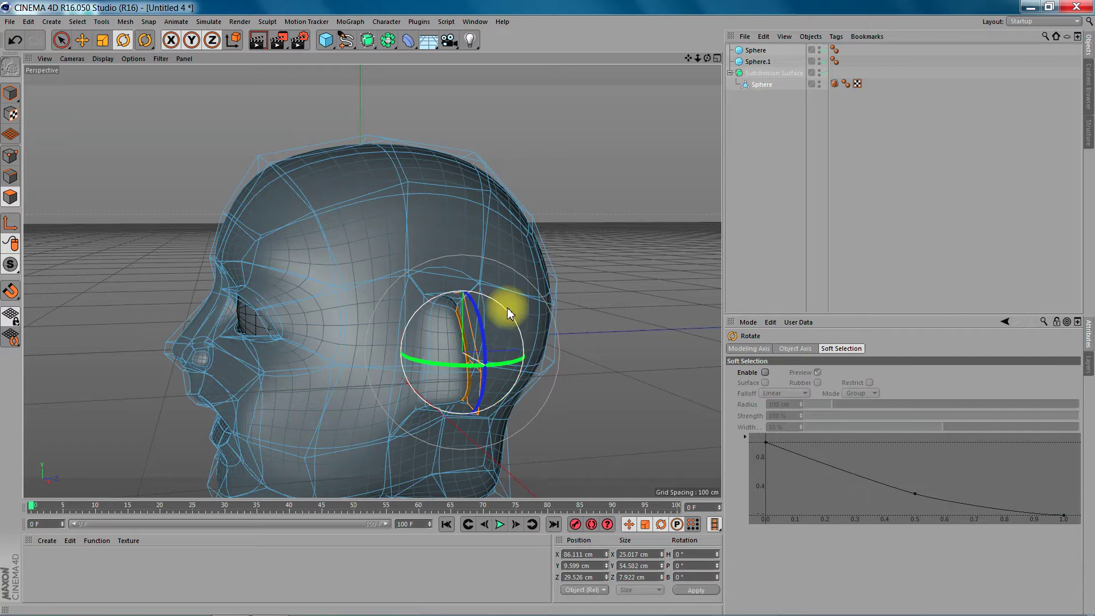
pyautogui.moveTo(508, 310); pyautogui.dragTo(518, 337)
# Scale the ear polygons vertically to about 142 % of their height
pyautogui.moveTo(687, 57); pyautogui.dragTo(704, 117)
pyautogui.press('t')
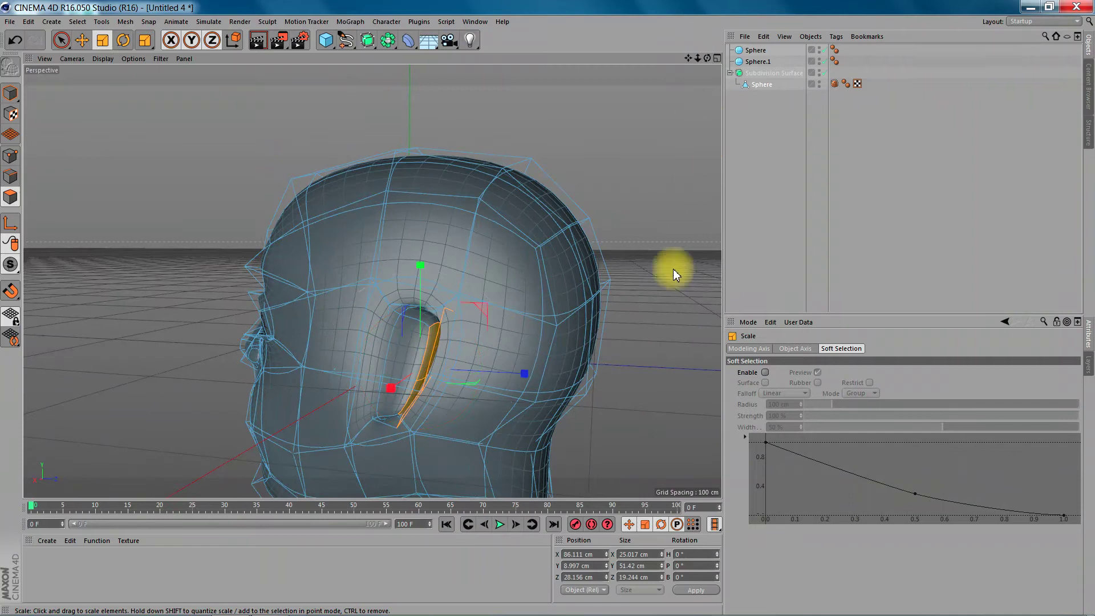
pyautogui.click(421, 266)
pyautogui.moveTo(421, 265); pyautogui.dragTo(441, 221)
# Extrude the ear polygons once more toward the back of the head and scale the new faces down
pyautogui.press('d')
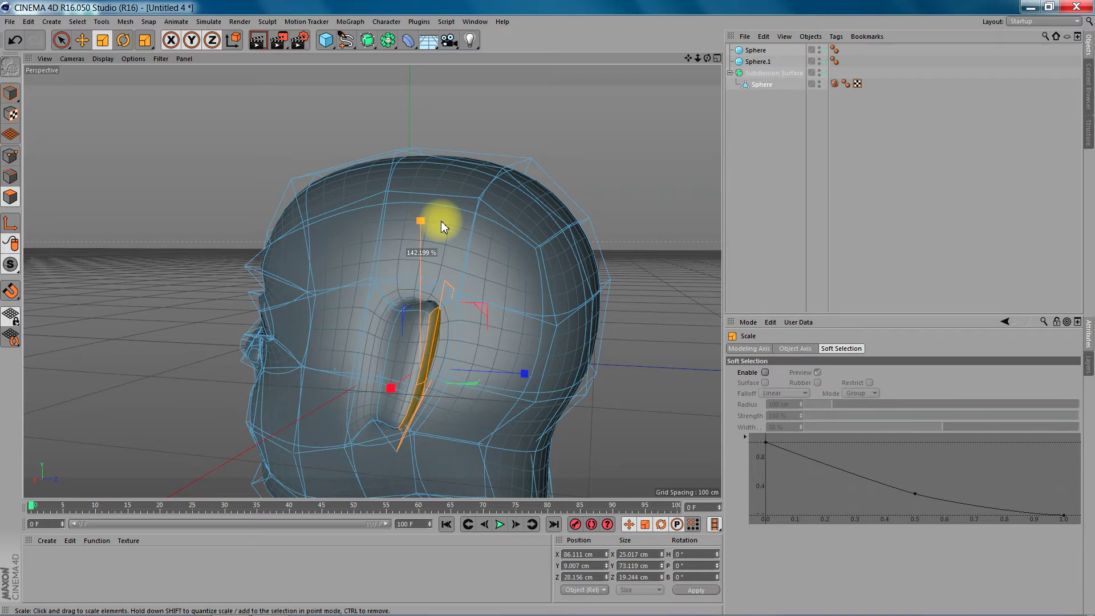
pyautogui.moveTo(653, 317); pyautogui.dragTo(604, 400)
pyautogui.press('t')
pyautogui.moveTo(602, 408); pyautogui.dragTo(601, 409)
pyautogui.moveTo(707, 59); pyautogui.dragTo(501, 336)
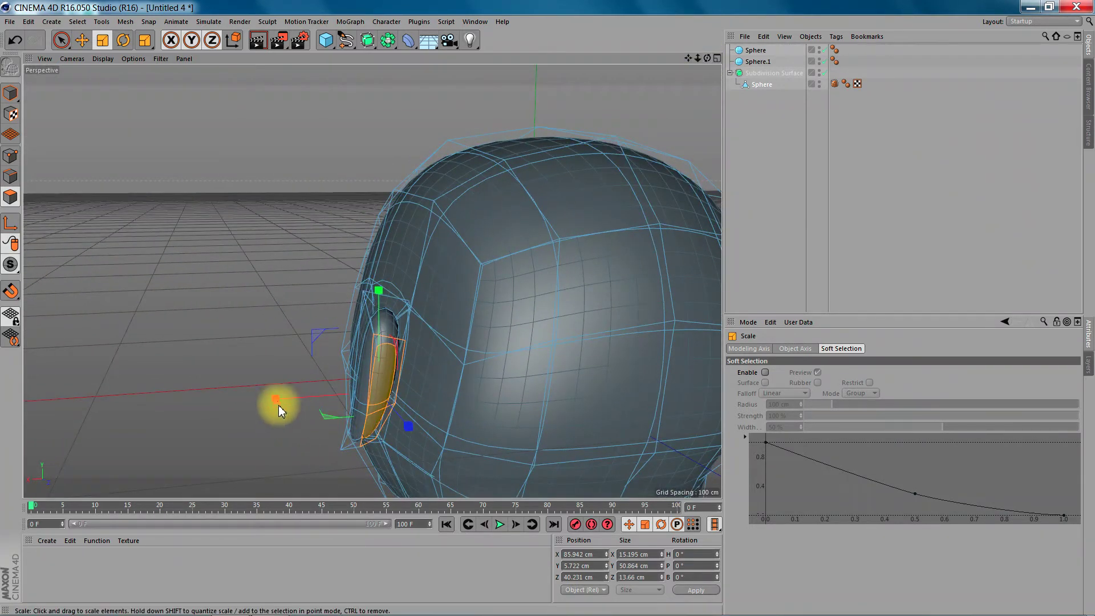
# Scale the newly extruded rear ear polygons along the X axis to about 57 % of their width
pyautogui.moveTo(289, 401); pyautogui.dragTo(328, 402)
pyautogui.moveTo(707, 58)
pyautogui.mouseDown()
pyautogui.moveTo(610, 61)
pyautogui.moveTo(707, 58)
pyautogui.mouseUp()
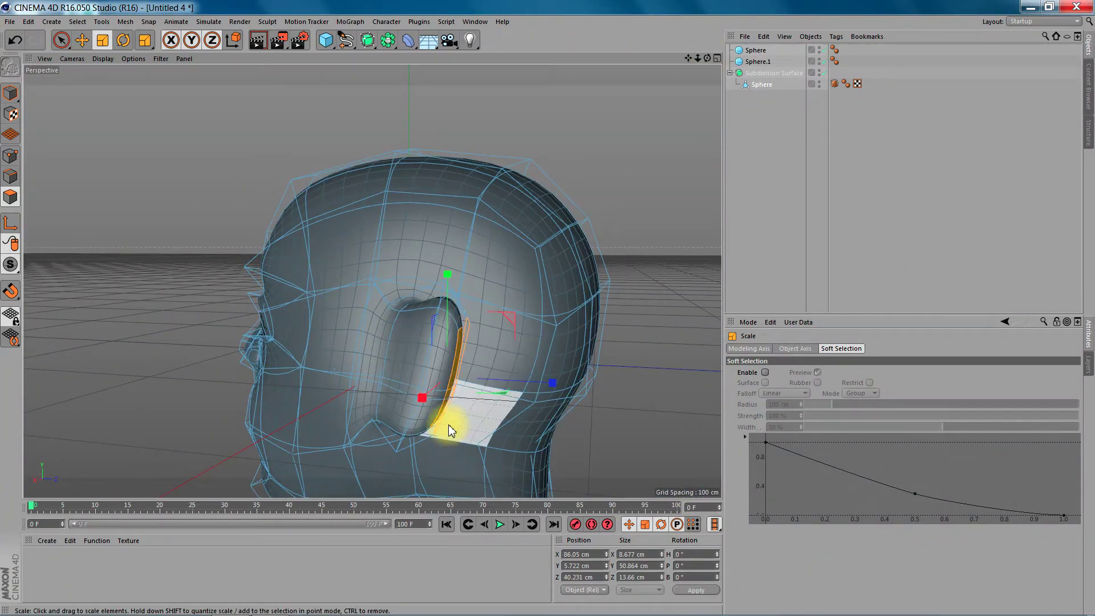
pyautogui.moveTo(696, 58); pyautogui.dragTo(688, 58)
# Select the outward-facing polygons of the ear and inset them with Extrude Inner by about 5.2 cm
pyautogui.click(63, 42)
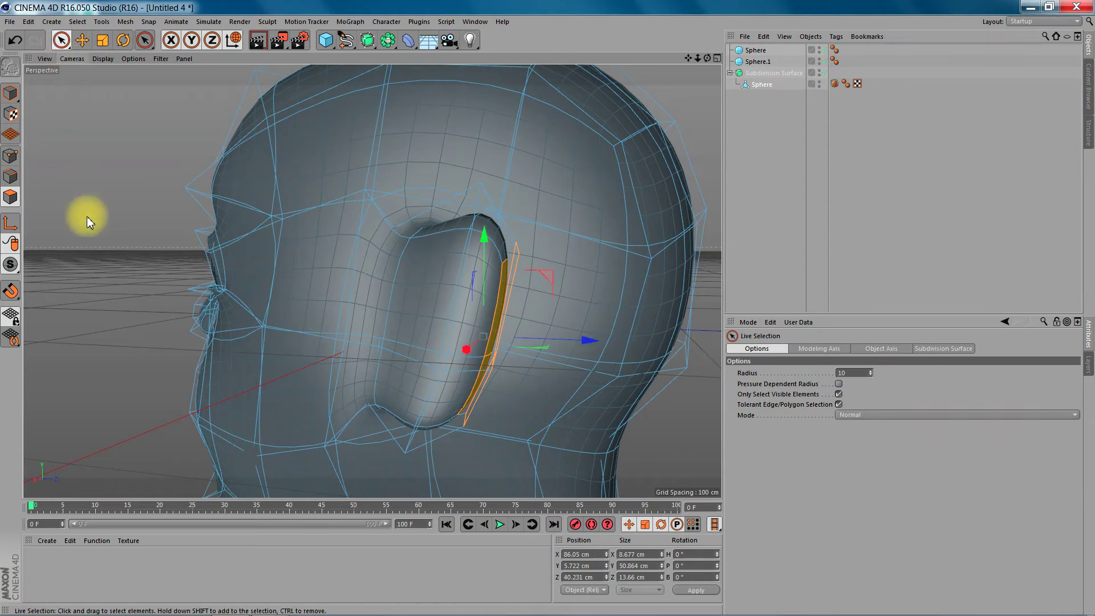
pyautogui.moveTo(451, 324); pyautogui.dragTo(435, 350)
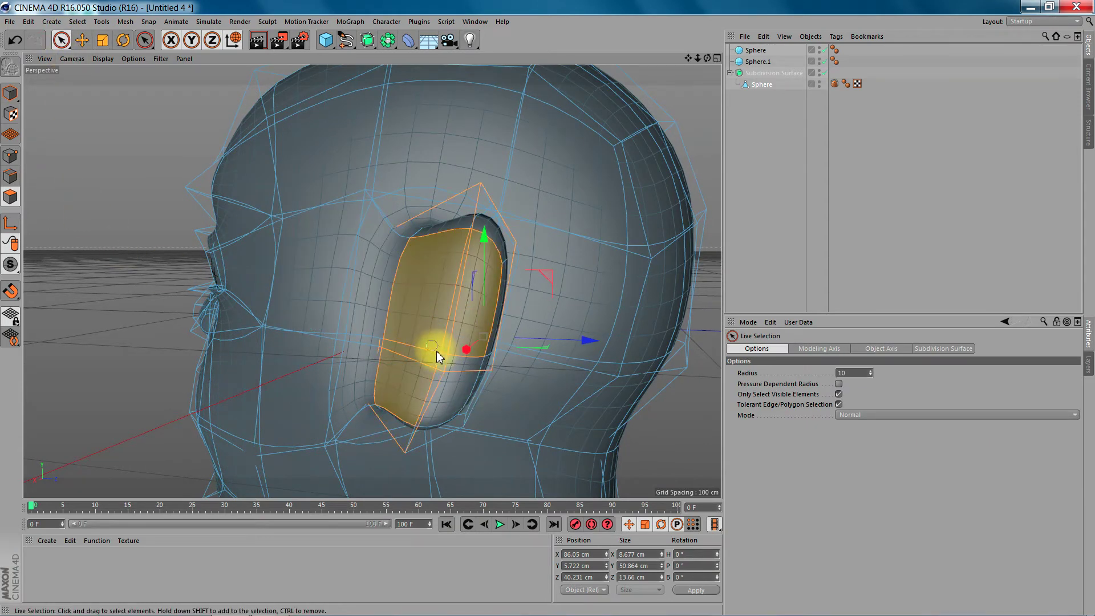
pyautogui.press('i')
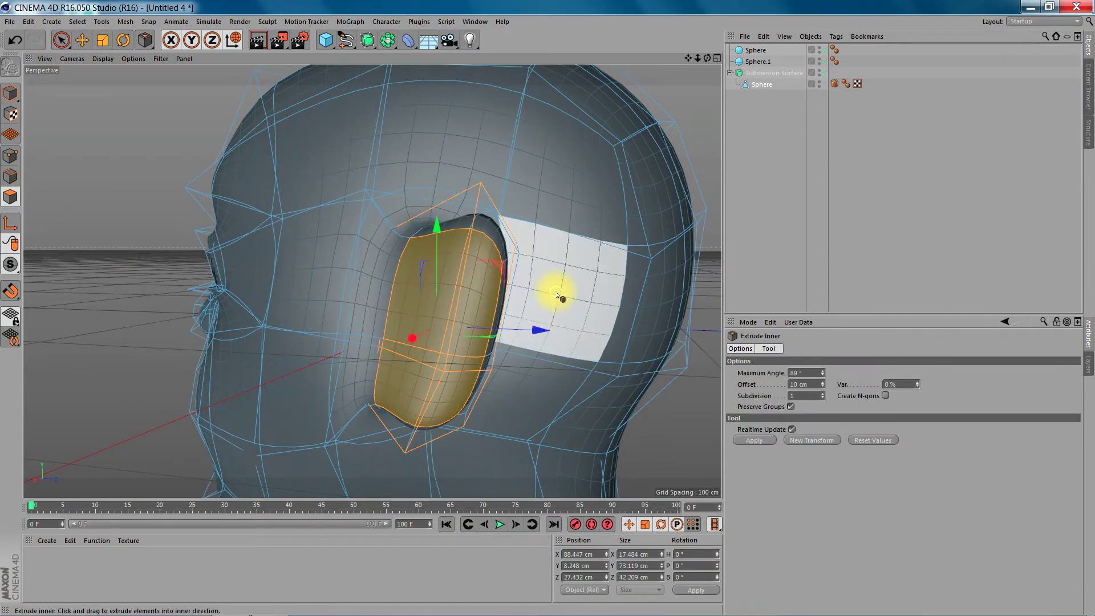
pyautogui.moveTo(690, 109)
pyautogui.mouseDown()
pyautogui.moveTo(673, 108)
pyautogui.moveTo(698, 108)
pyautogui.moveTo(690, 108)
pyautogui.mouseUp()
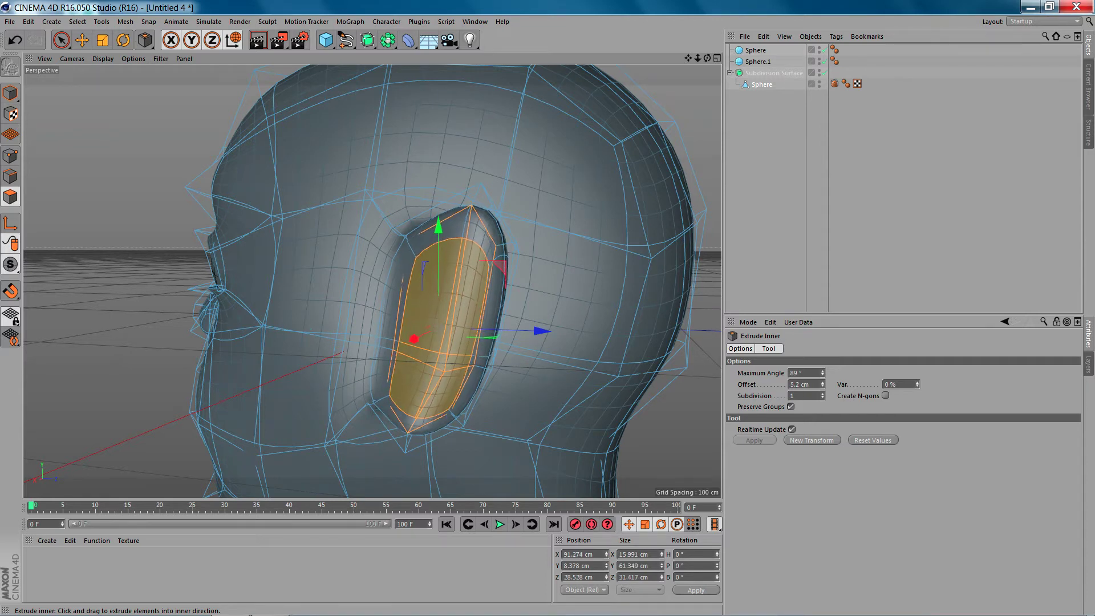
# Extrude the inset ear polygons inward with an offset of about -8.8 cm to hollow the ear
pyautogui.moveTo(707, 58); pyautogui.dragTo(653, 77)
pyautogui.click(8, 177)
pyautogui.click(151, 264)
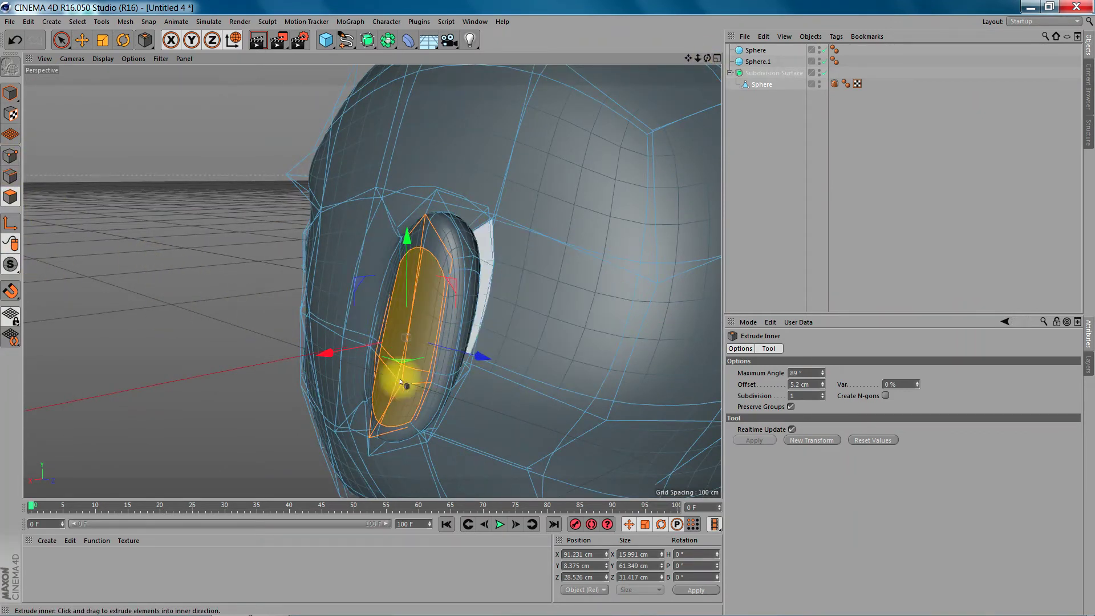
pyautogui.press('d')
pyautogui.moveTo(212, 390); pyautogui.dragTo(163, 390)
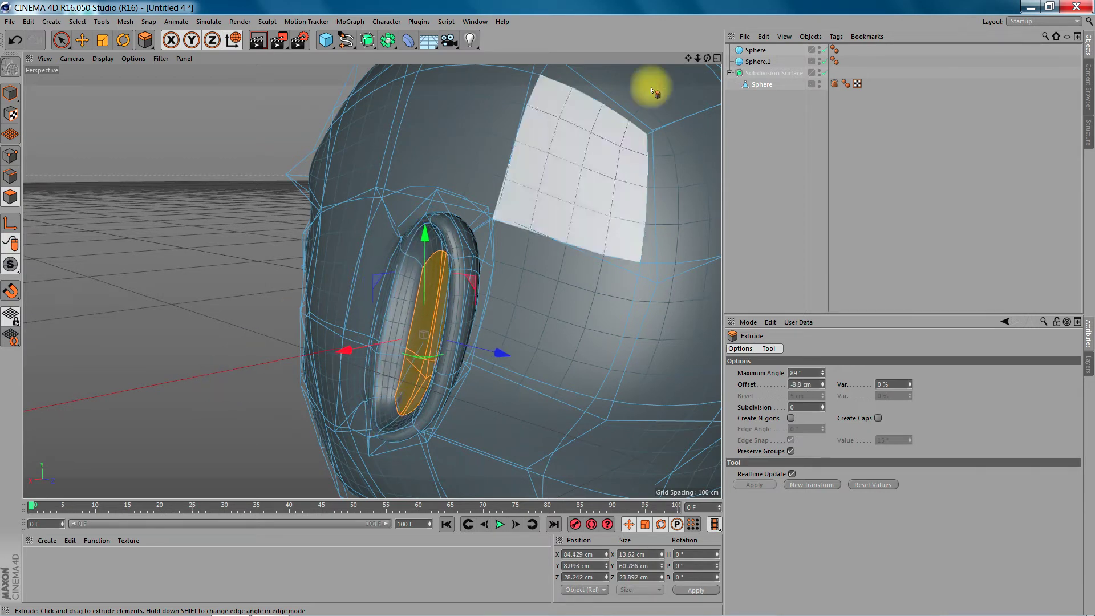
pyautogui.moveTo(707, 58)
pyautogui.mouseDown()
pyautogui.moveTo(808, 40)
pyautogui.moveTo(707, 58)
pyautogui.mouseUp()
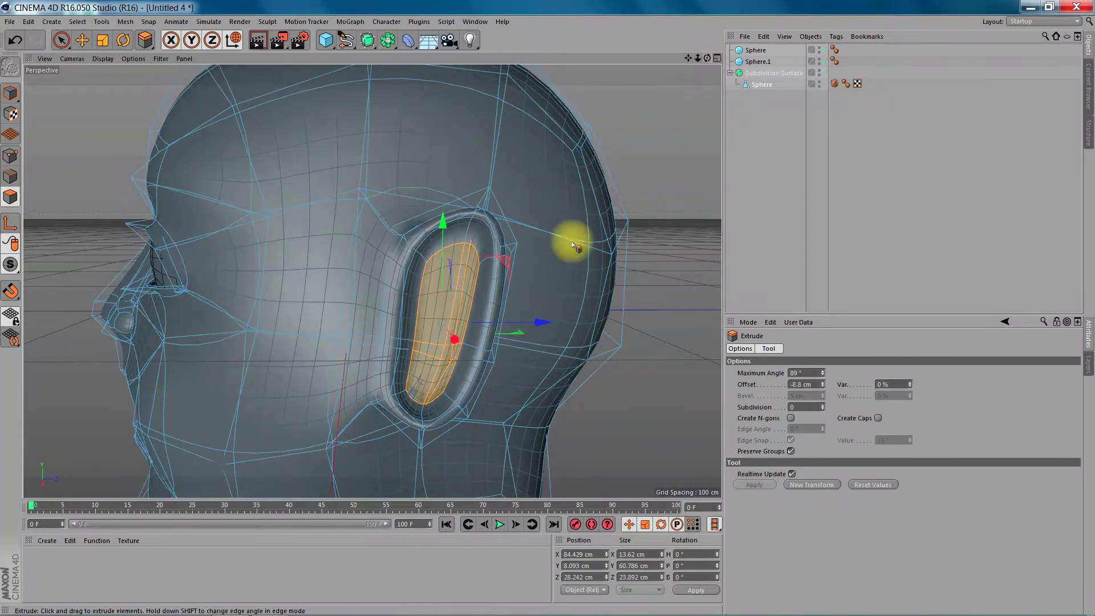
# Scale the recessed ear polygons to about 106 % and move them outward along X to about 86.8 cm
pyautogui.press('t')
pyautogui.moveTo(74, 378); pyautogui.dragTo(108, 370)
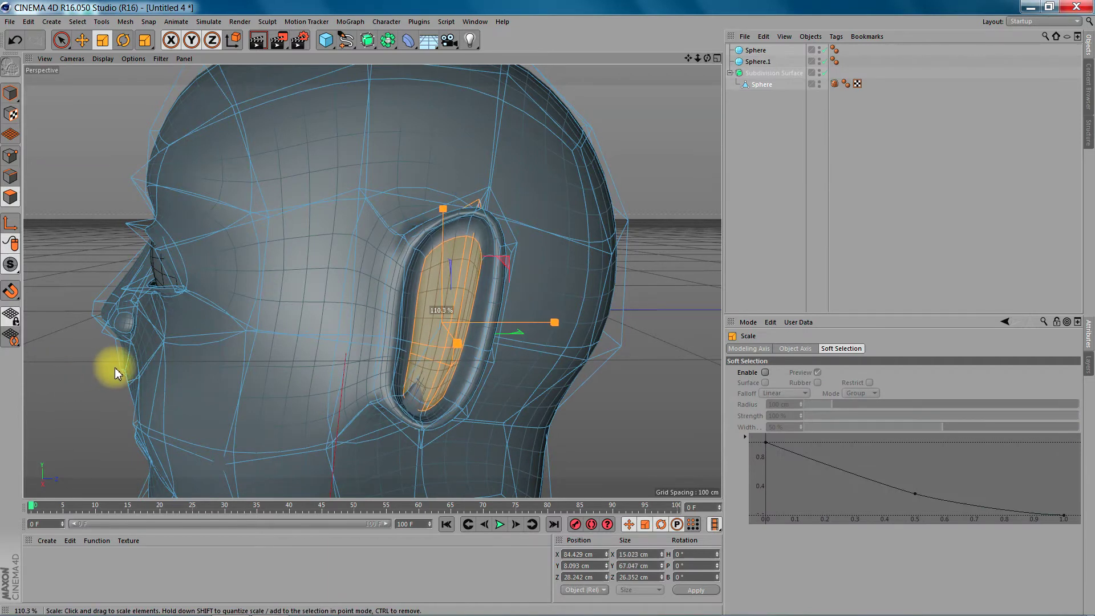
pyautogui.moveTo(98, 376); pyautogui.dragTo(97, 378)
pyautogui.moveTo(710, 64); pyautogui.dragTo(712, 71)
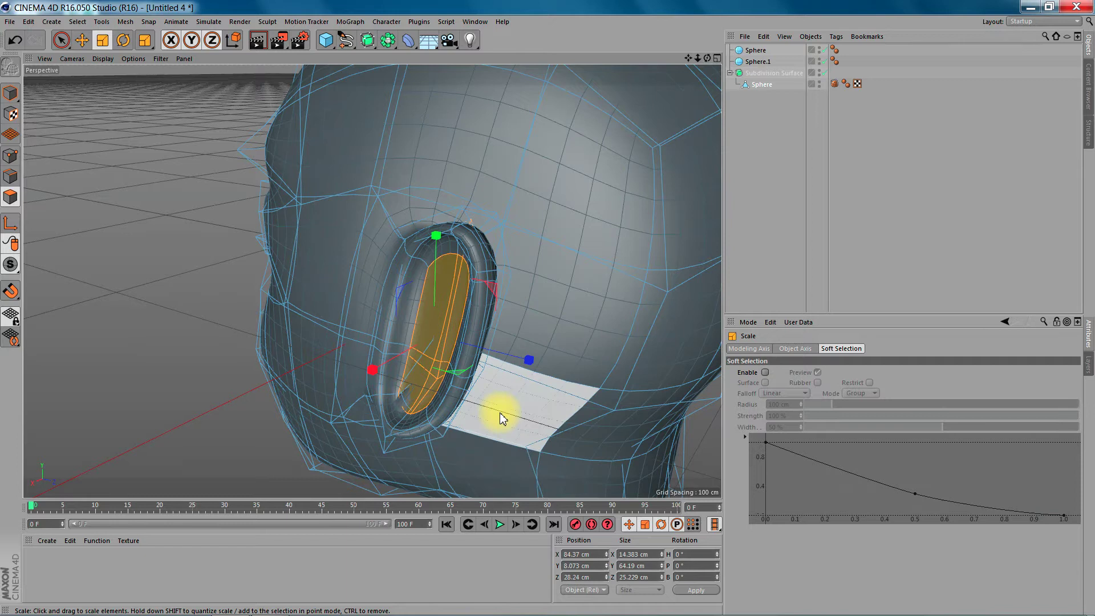
pyautogui.press('e')
pyautogui.moveTo(372, 367); pyautogui.dragTo(371, 370)
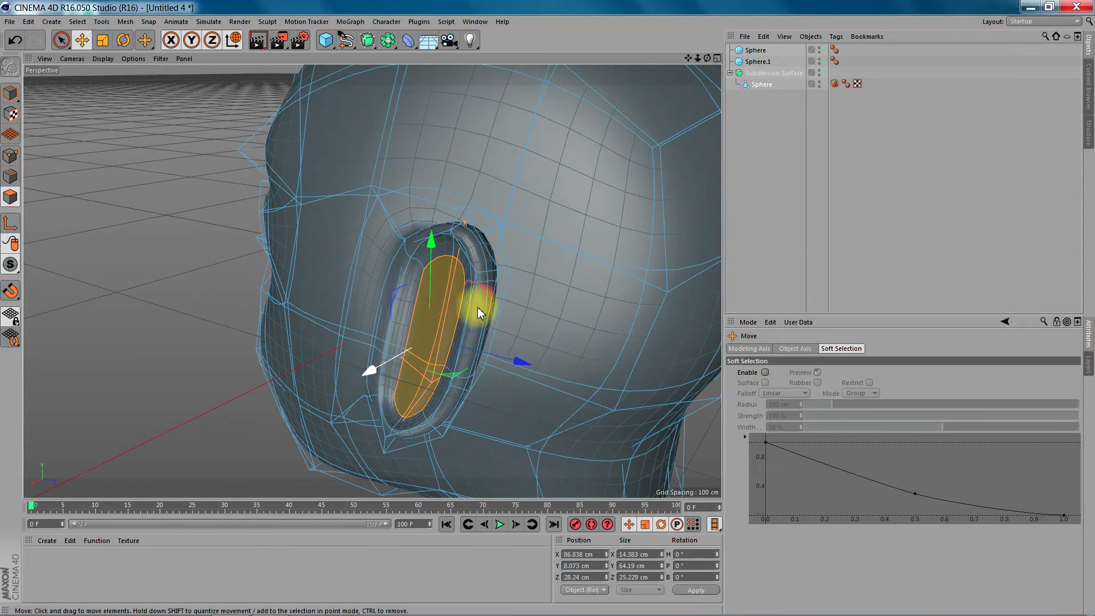
pyautogui.moveTo(707, 58); pyautogui.dragTo(692, 93)
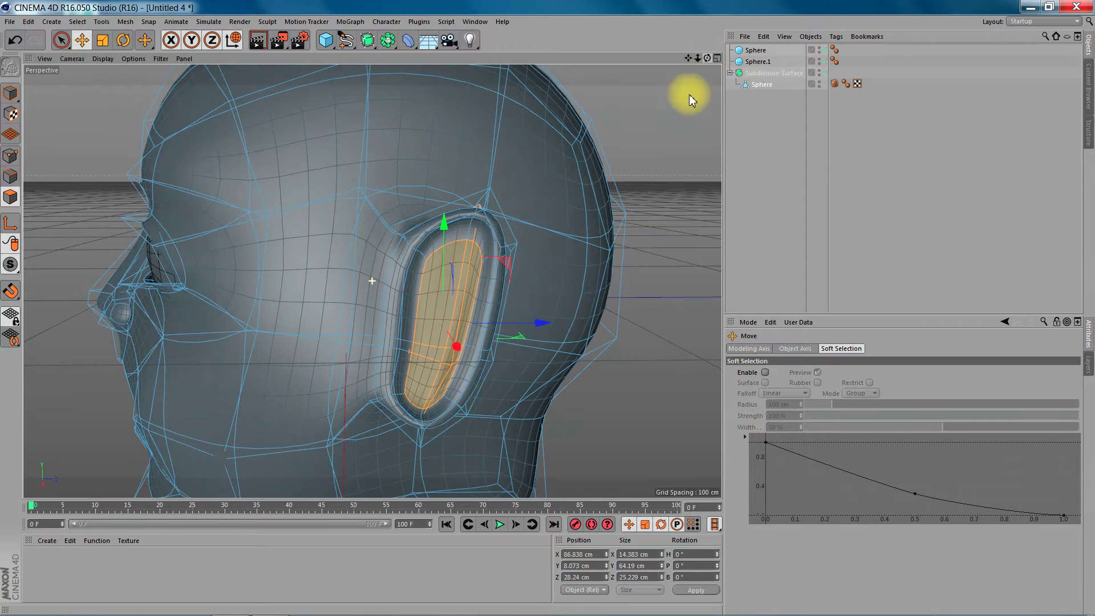
# Loop-select the edge loop around the inner rim of the ear and scale it to about 89 %
pyautogui.click(84, 26)
pyautogui.click(116, 99)
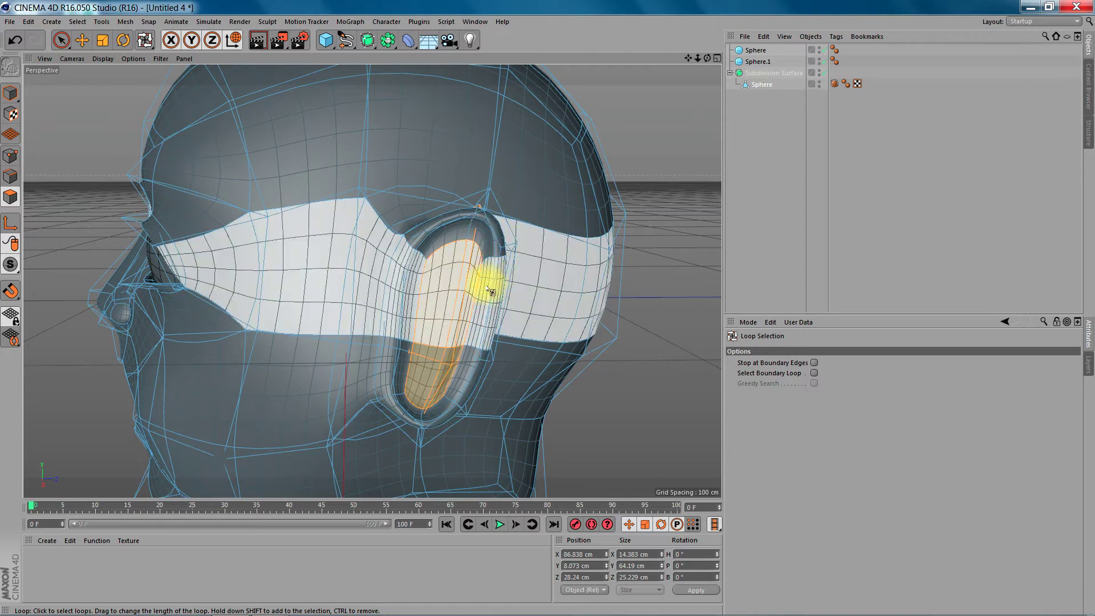
pyautogui.click(10, 176)
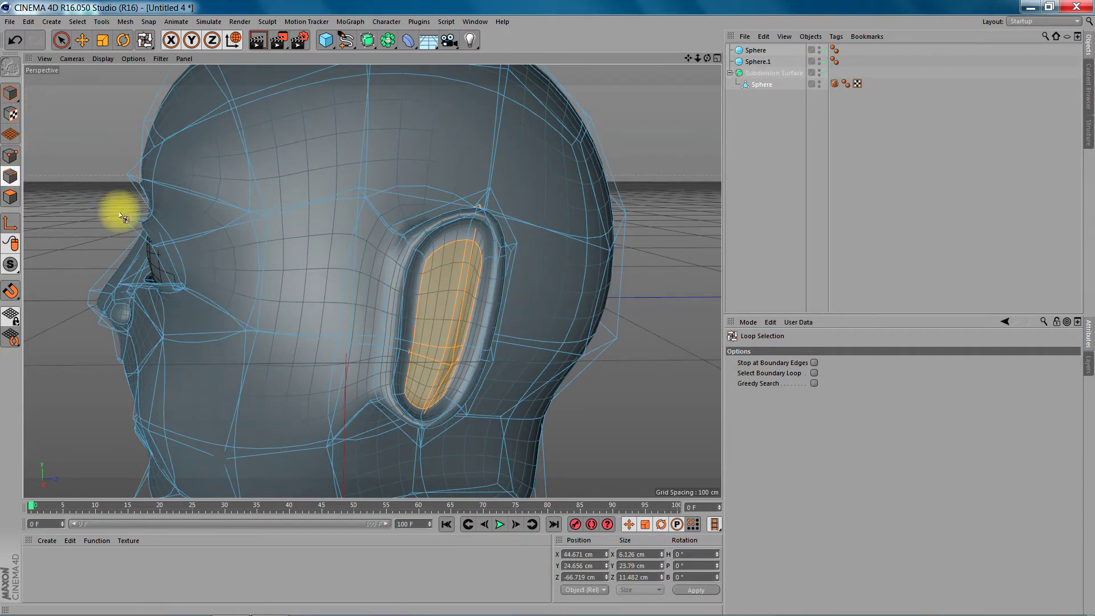
pyautogui.click(414, 272)
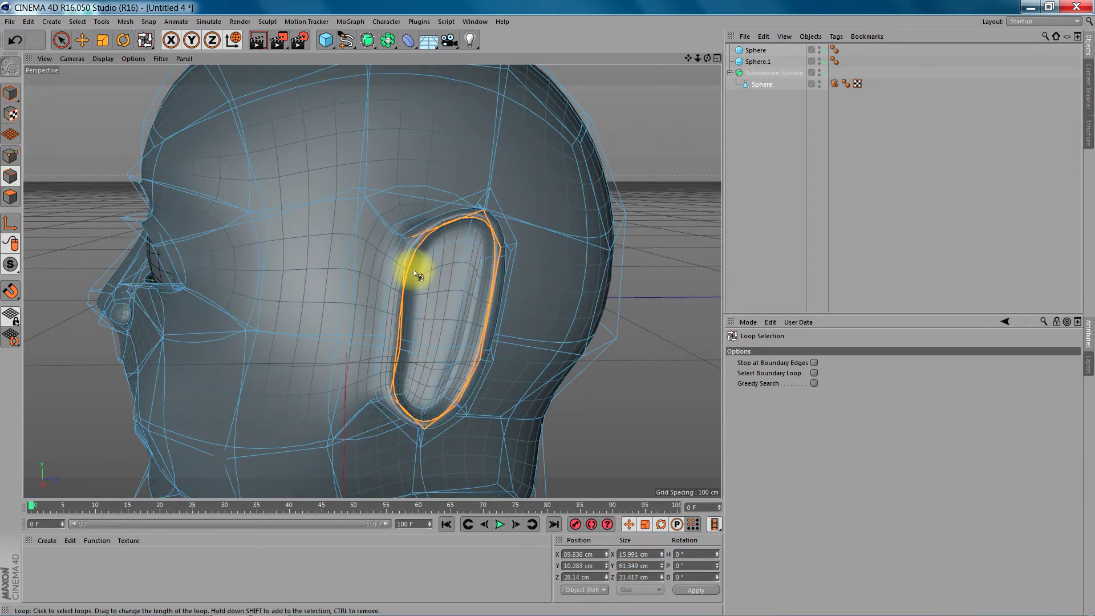
pyautogui.press('t')
pyautogui.moveTo(682, 182); pyautogui.dragTo(670, 247)
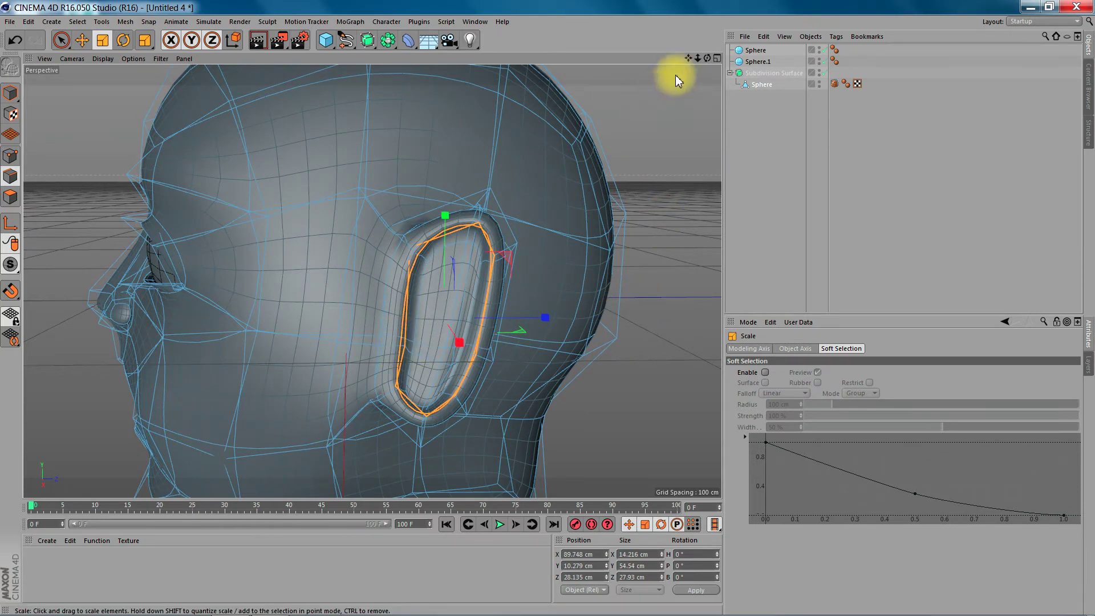
pyautogui.moveTo(707, 59); pyautogui.dragTo(655, 63)
# Shift the mid-height points on the ear's front rim along Z, pulling one about 14.7 cm toward the back of the head
pyautogui.click(10, 157)
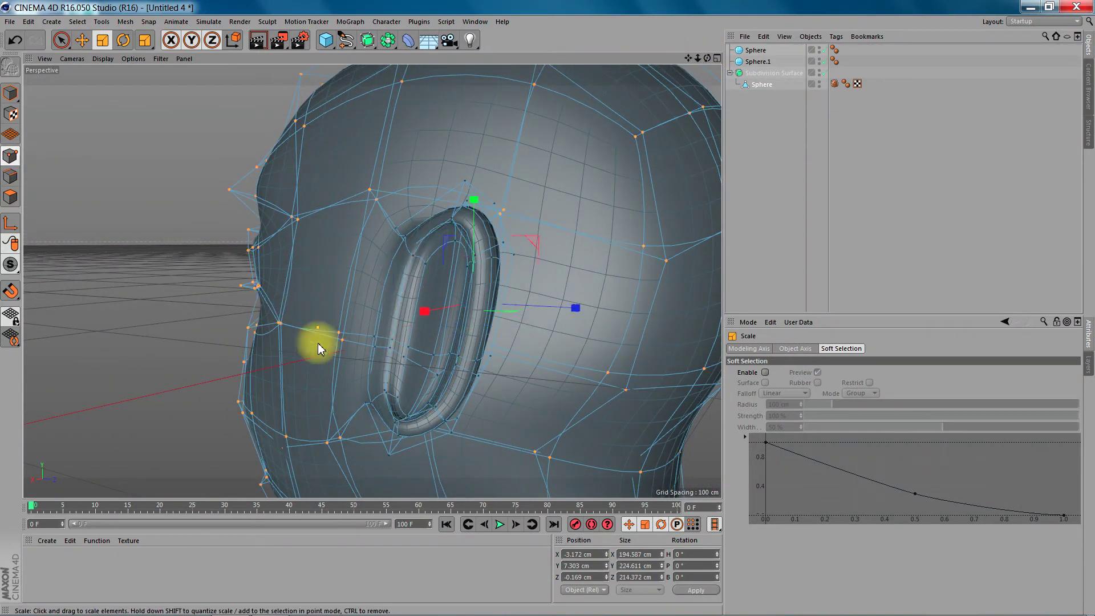
pyautogui.click(61, 40)
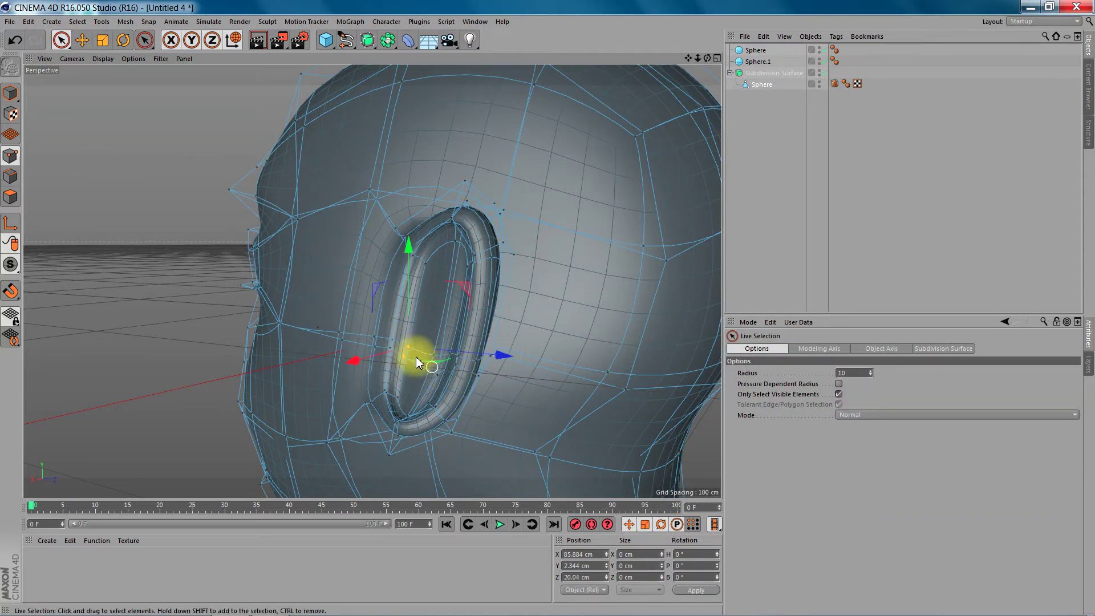
pyautogui.moveTo(707, 57); pyautogui.dragTo(763, 25)
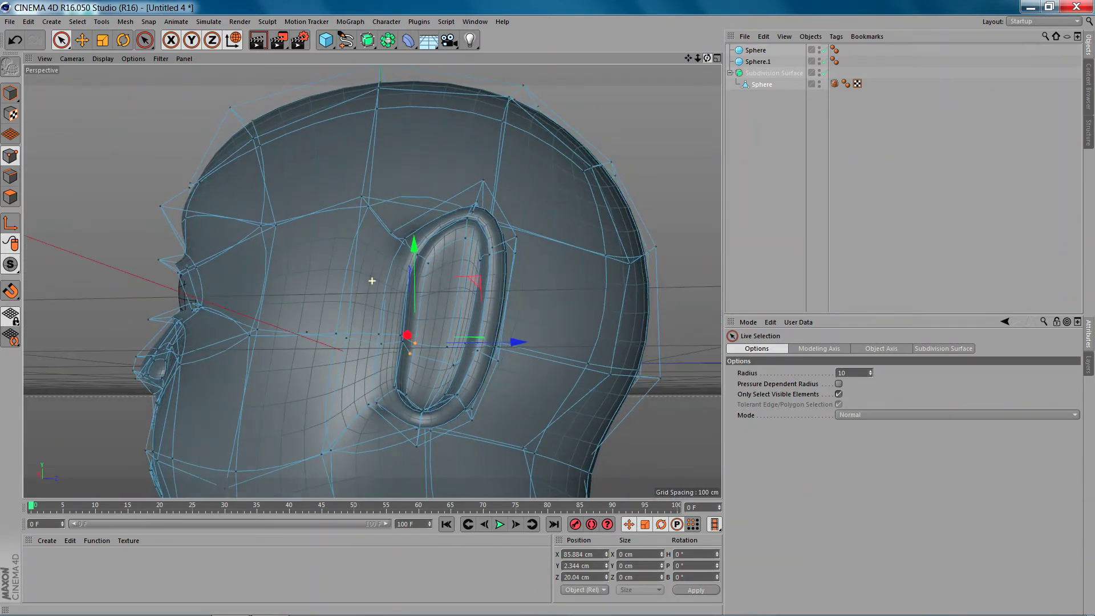
pyautogui.moveTo(707, 58); pyautogui.dragTo(704, 60)
pyautogui.moveTo(505, 343); pyautogui.dragTo(376, 338)
pyautogui.moveTo(707, 58)
pyautogui.mouseDown()
pyautogui.moveTo(613, 62)
pyautogui.moveTo(650, 73)
pyautogui.moveTo(686, 64)
pyautogui.mouseUp()
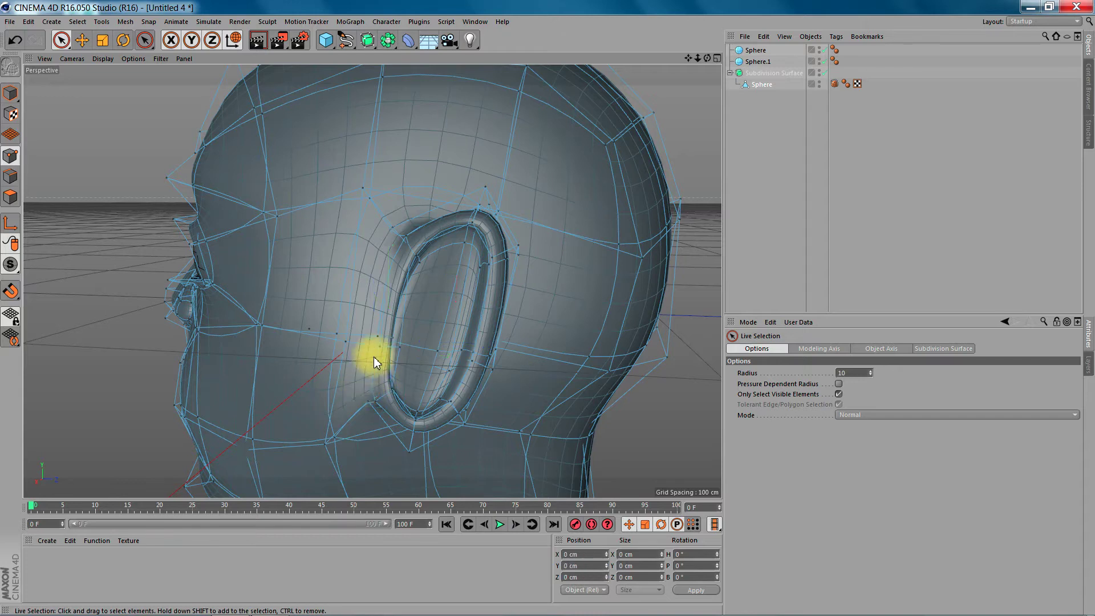
pyautogui.click(382, 329)
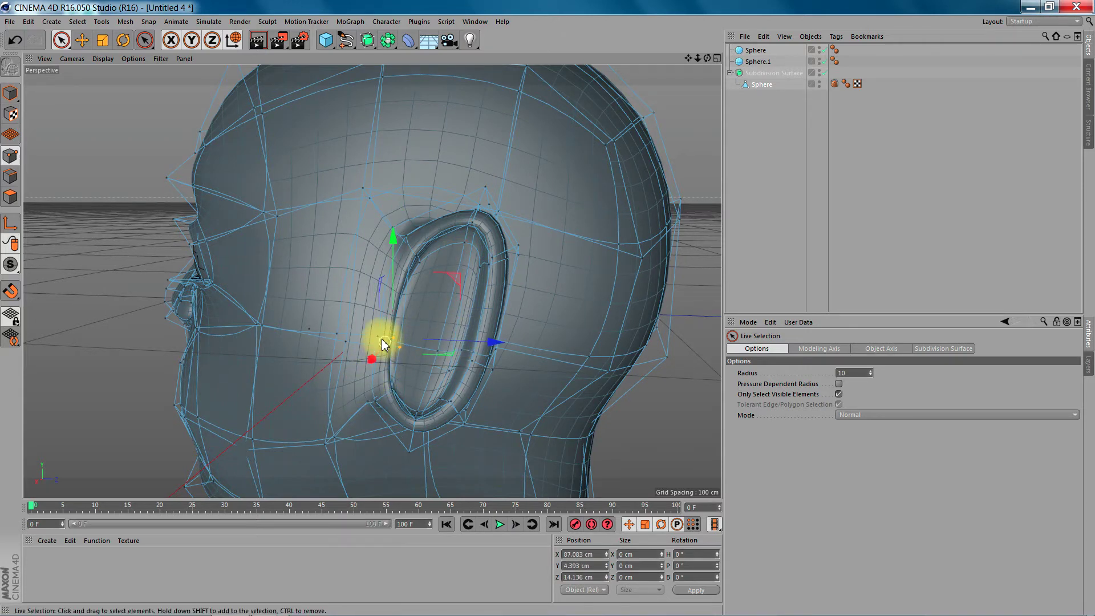
pyautogui.moveTo(375, 343); pyautogui.dragTo(526, 342)
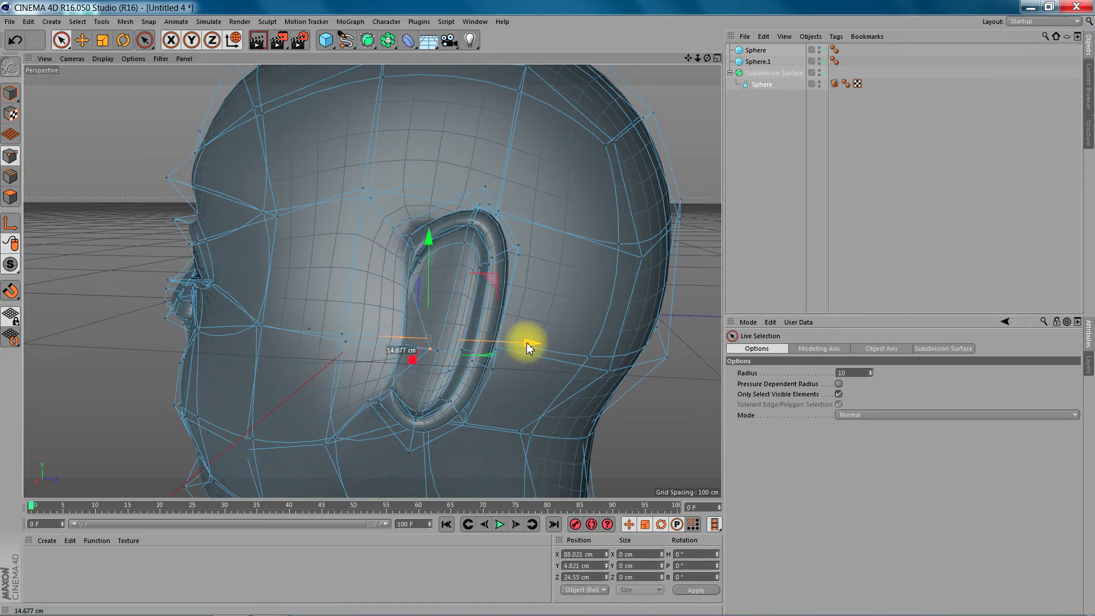
# Lower two points at the upper end of the ear's front rim, the second by about 10.1 cm
pyautogui.moveTo(411, 242); pyautogui.dragTo(399, 184)
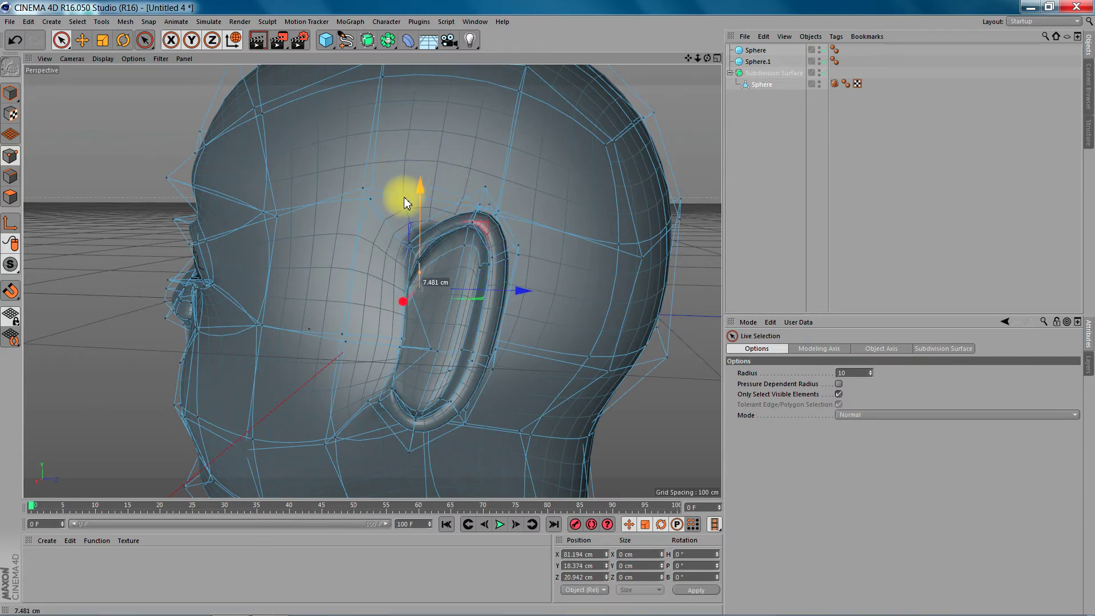
pyautogui.moveTo(403, 202); pyautogui.dragTo(413, 234)
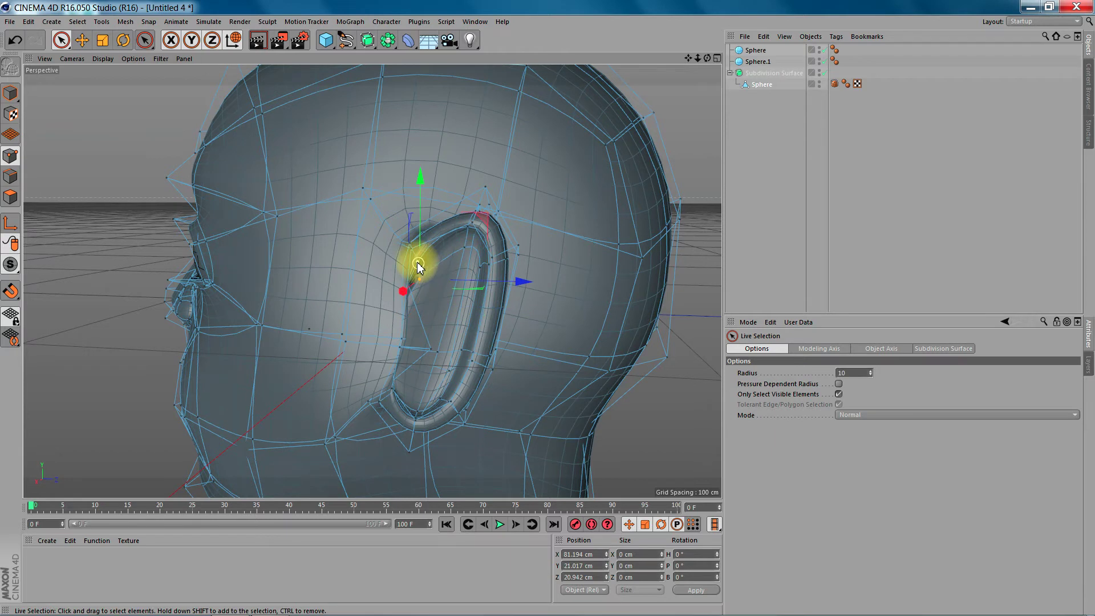
pyautogui.moveTo(414, 166); pyautogui.dragTo(437, 245)
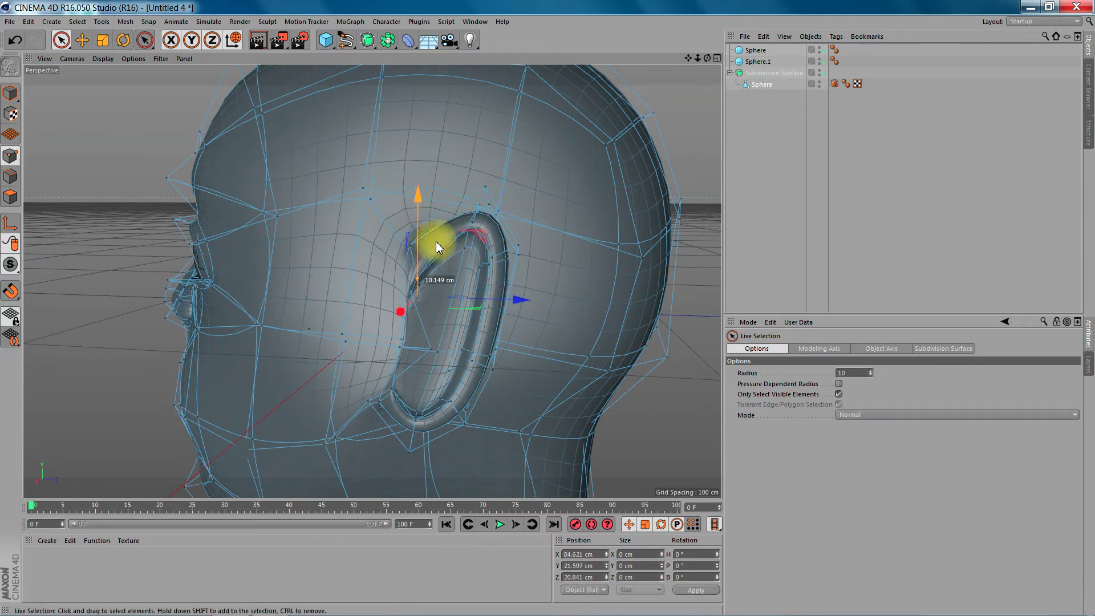
# Move the points at mid-height of the ear's front edge inward along X toward the head
pyautogui.moveTo(698, 58); pyautogui.dragTo(707, 59)
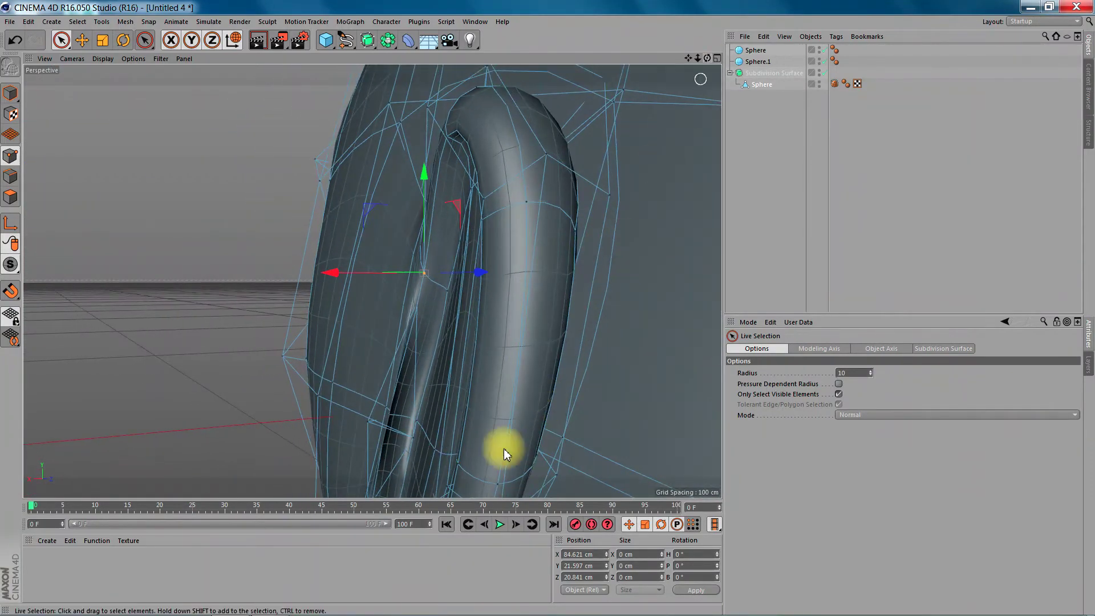
pyautogui.click(427, 425)
pyautogui.moveTo(325, 429); pyautogui.dragTo(388, 422)
pyautogui.click(394, 418)
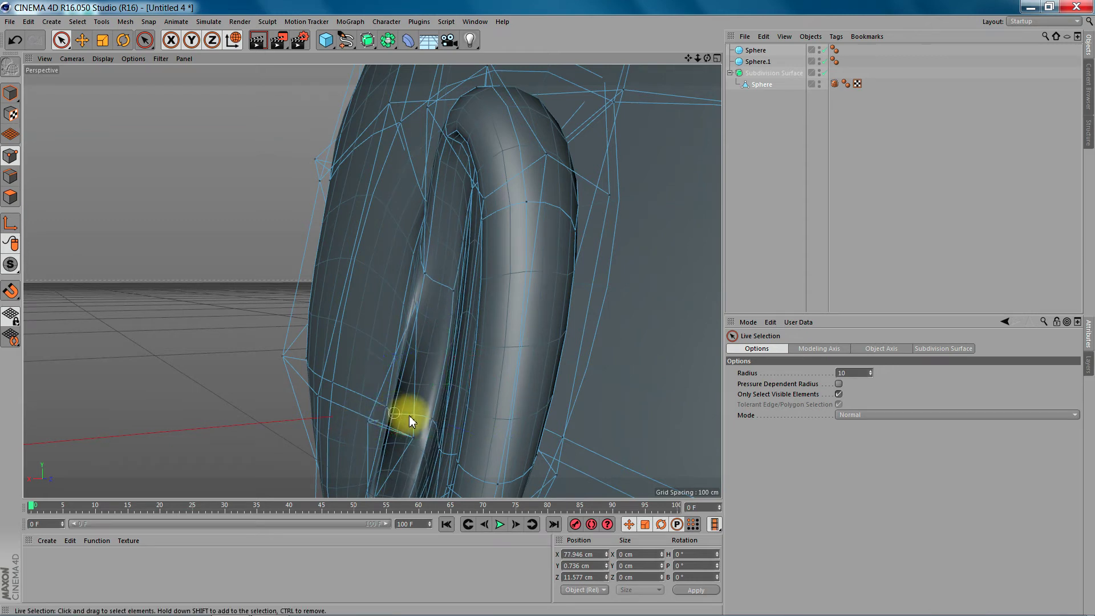
pyautogui.moveTo(308, 429); pyautogui.dragTo(368, 427)
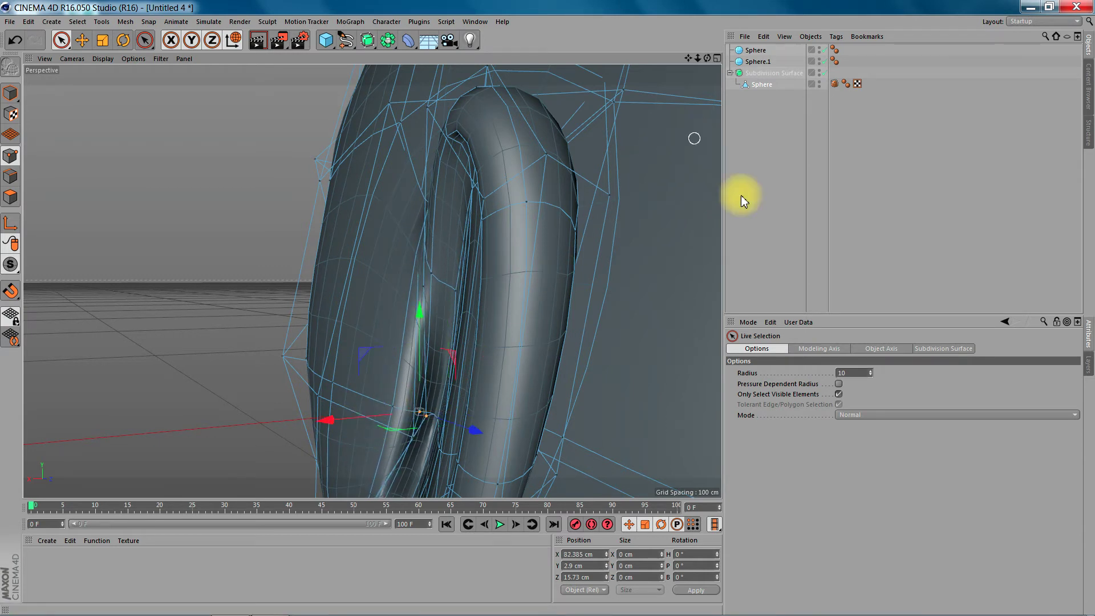
# Select the narrow polygon on the ear's lower front edge and extrude it by about 2 cm toward the ear opening
pyautogui.moveTo(708, 58); pyautogui.dragTo(800, 75)
pyautogui.moveTo(682, 91); pyautogui.dragTo(692, 1)
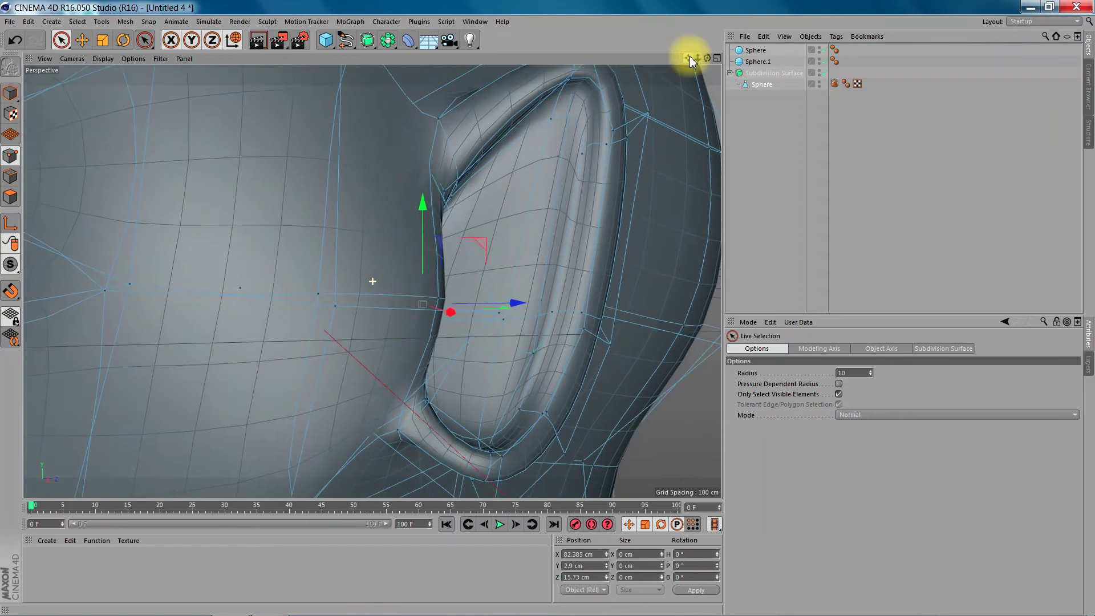
pyautogui.moveTo(706, 58); pyautogui.dragTo(649, 104)
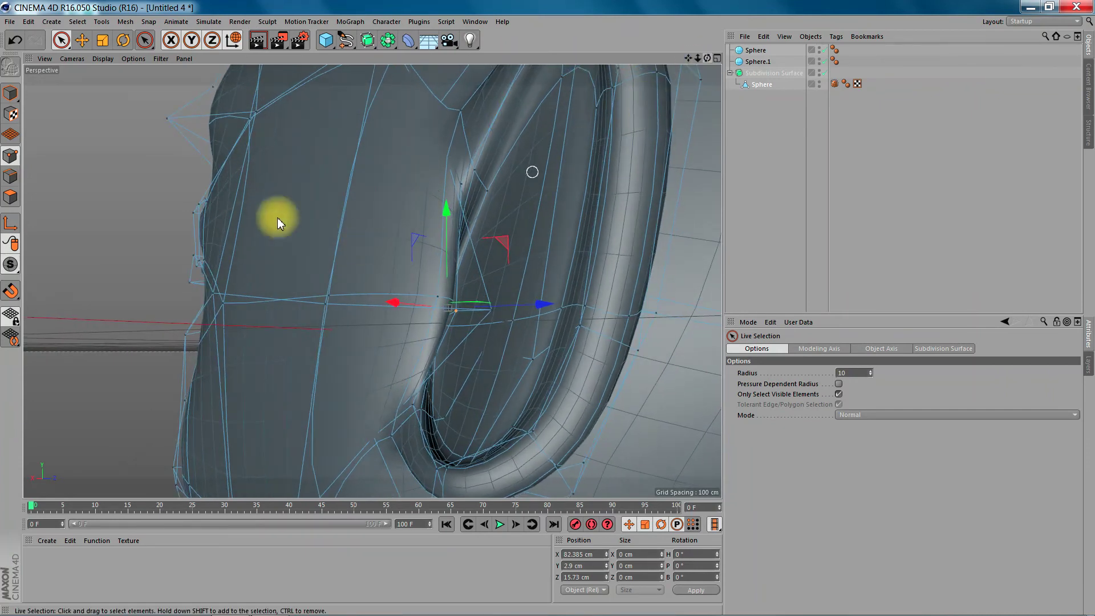
pyautogui.click(11, 196)
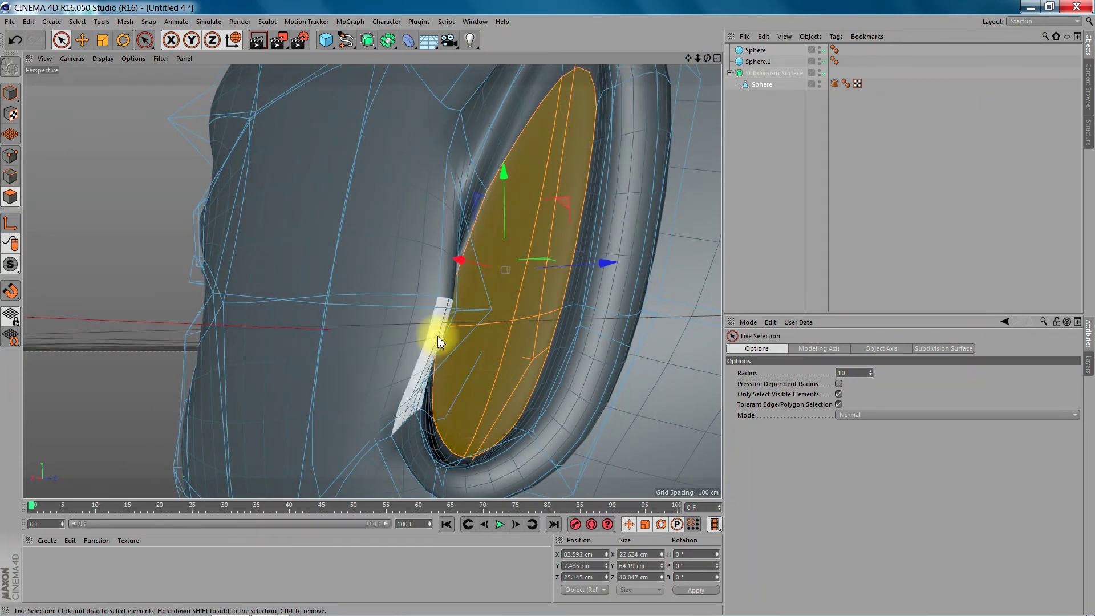
pyautogui.click(436, 336)
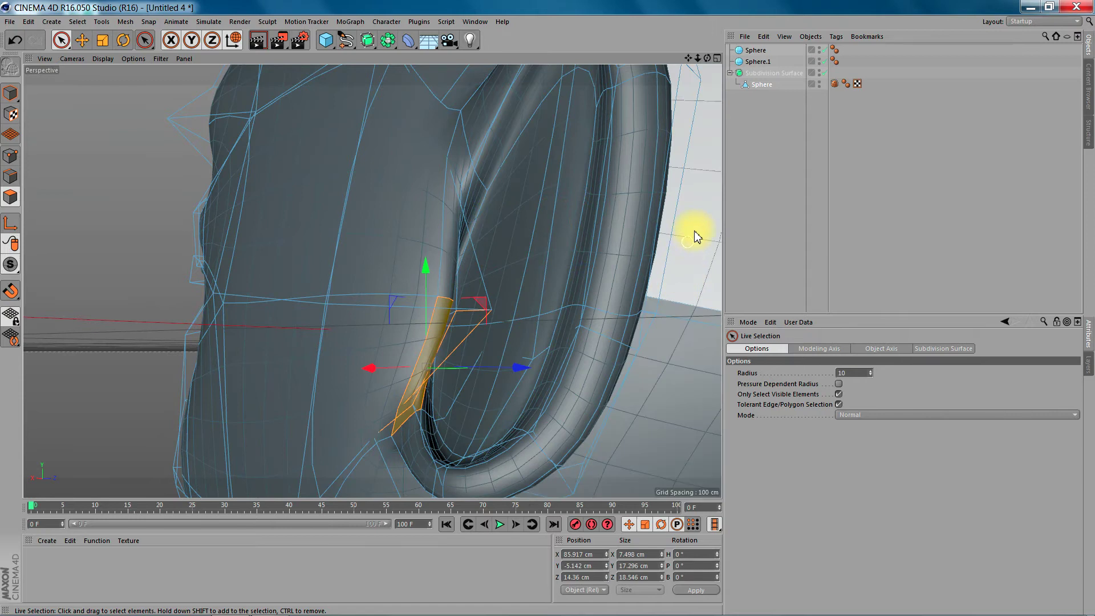
pyautogui.moveTo(707, 58); pyautogui.dragTo(661, 80)
pyautogui.moveTo(463, 337); pyautogui.dragTo(429, 331)
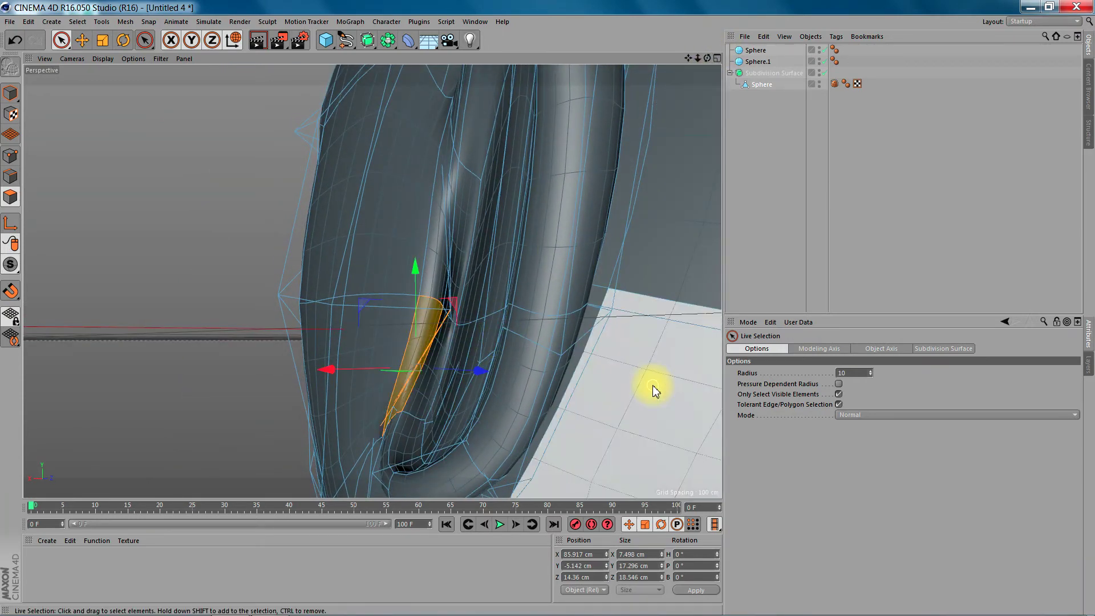
pyautogui.click(247, 439)
pyautogui.click(429, 329)
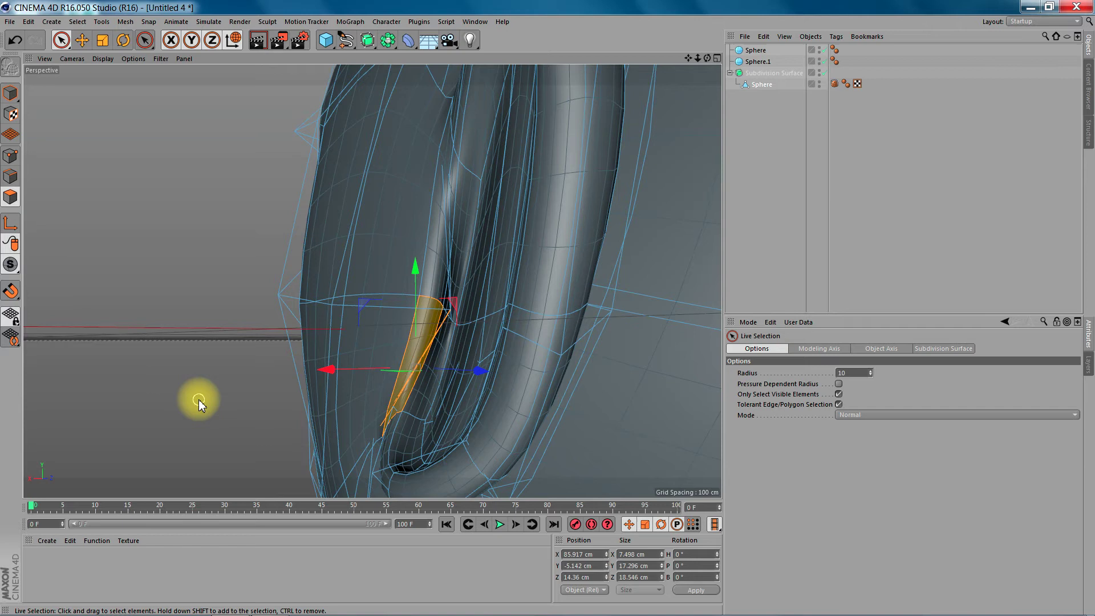
pyautogui.press('d')
pyautogui.moveTo(228, 273); pyautogui.dragTo(263, 273)
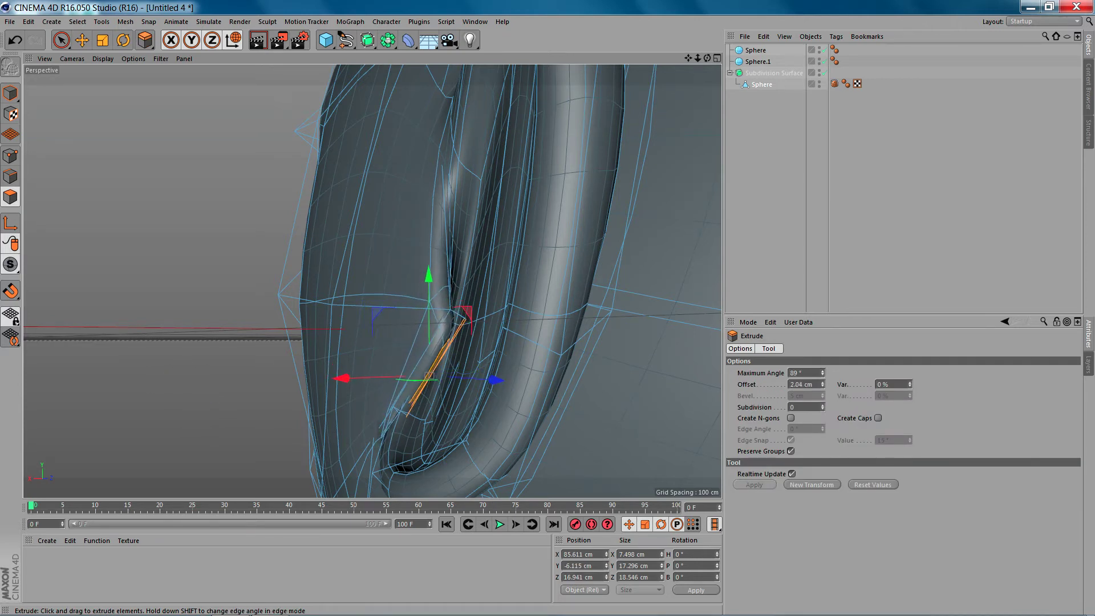
# Undo the latest extrusions of the narrow polygon on the ear's lower front edge
pyautogui.moveTo(394, 376); pyautogui.dragTo(352, 380)
pyautogui.hotkey('ctrl', 'z')
pyautogui.hotkey('ctrl', 'z')
pyautogui.hotkey('ctrl', 'z')
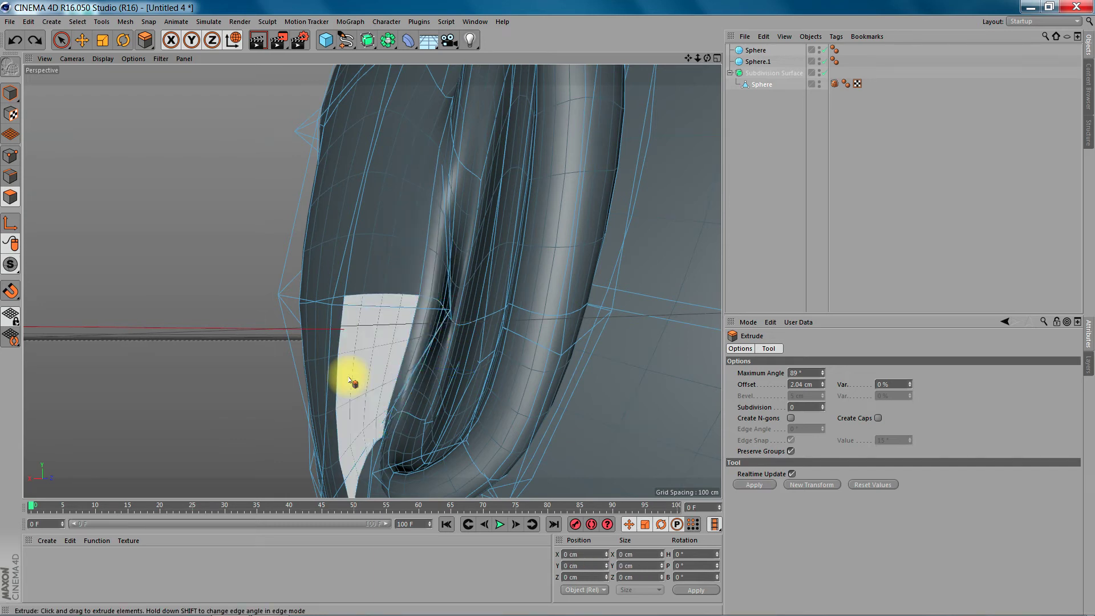
# Select the narrow polygon on the ear's lower front edge and extrude it with a 0 cm offset
pyautogui.moveTo(707, 58)
pyautogui.mouseDown()
pyautogui.moveTo(734, 51)
pyautogui.moveTo(720, 53)
pyautogui.mouseUp()
pyautogui.click(61, 40)
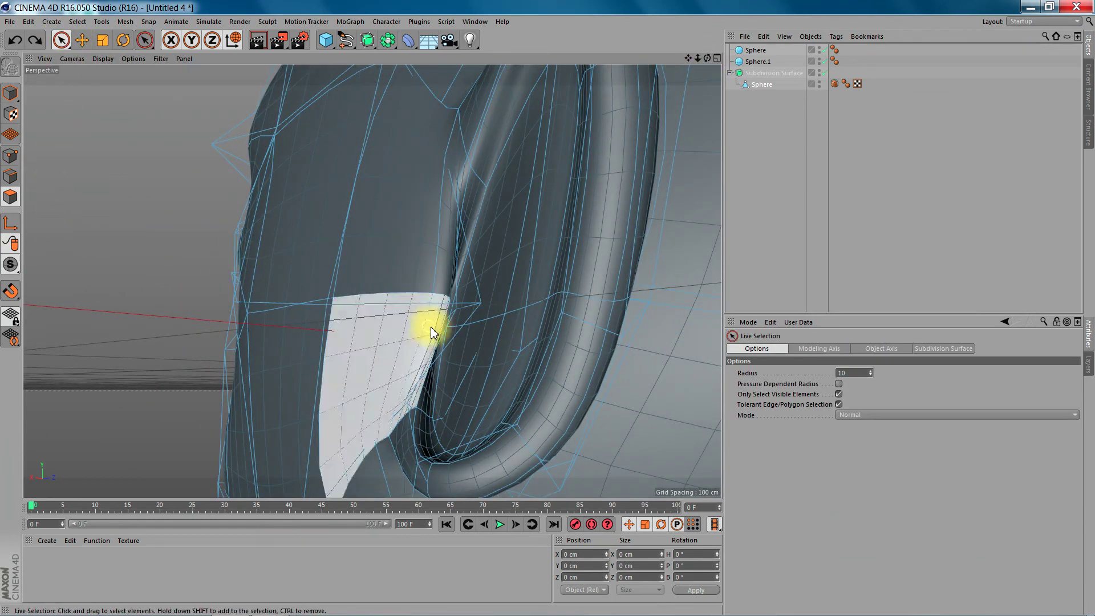
pyautogui.press('q')
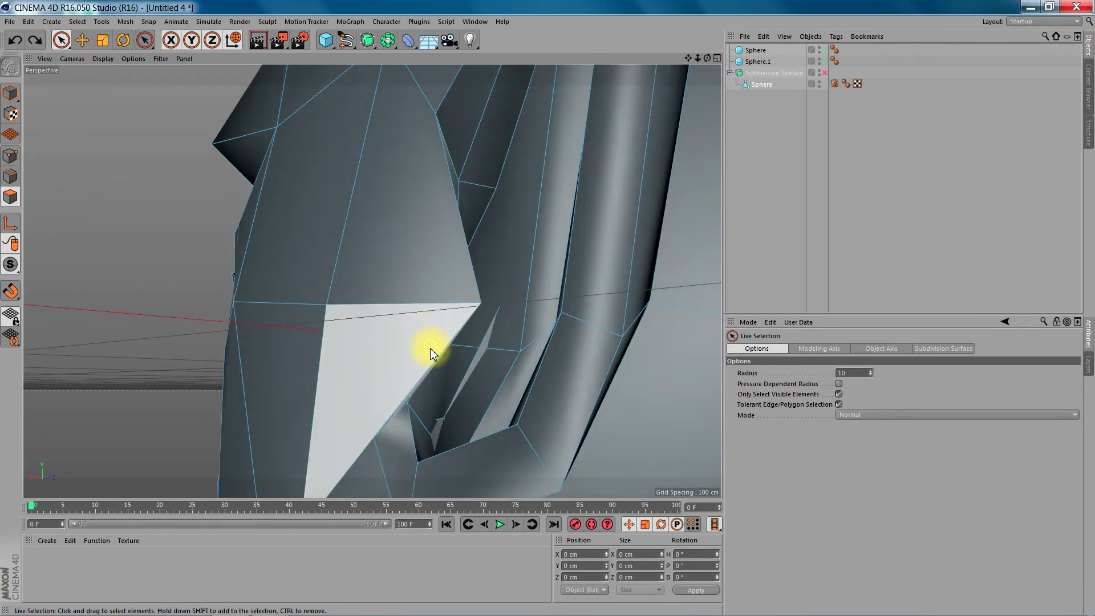
pyautogui.press('q')
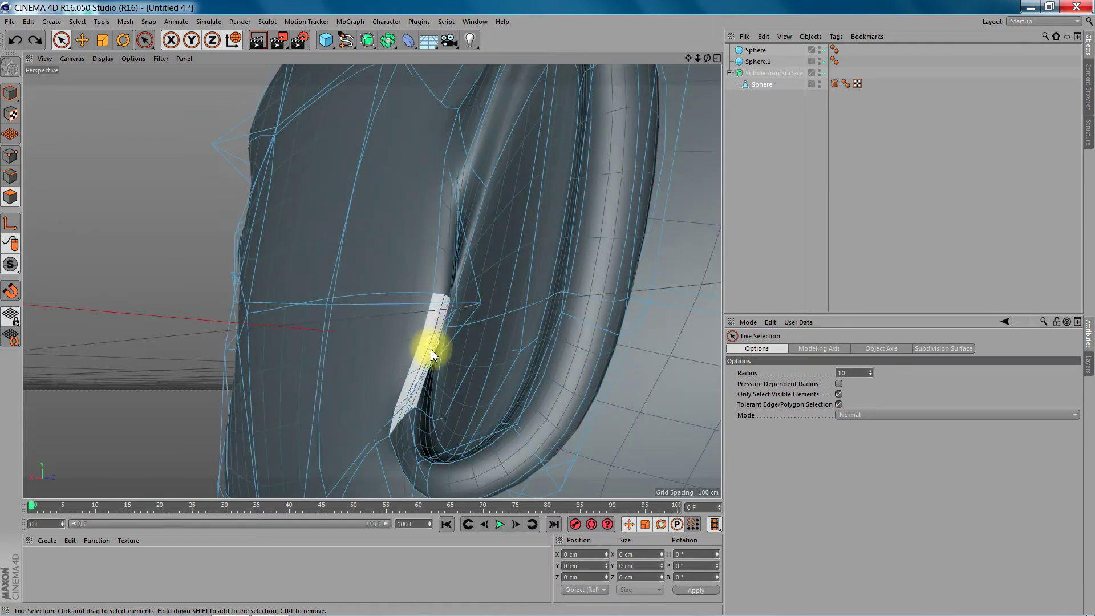
pyautogui.click(438, 343)
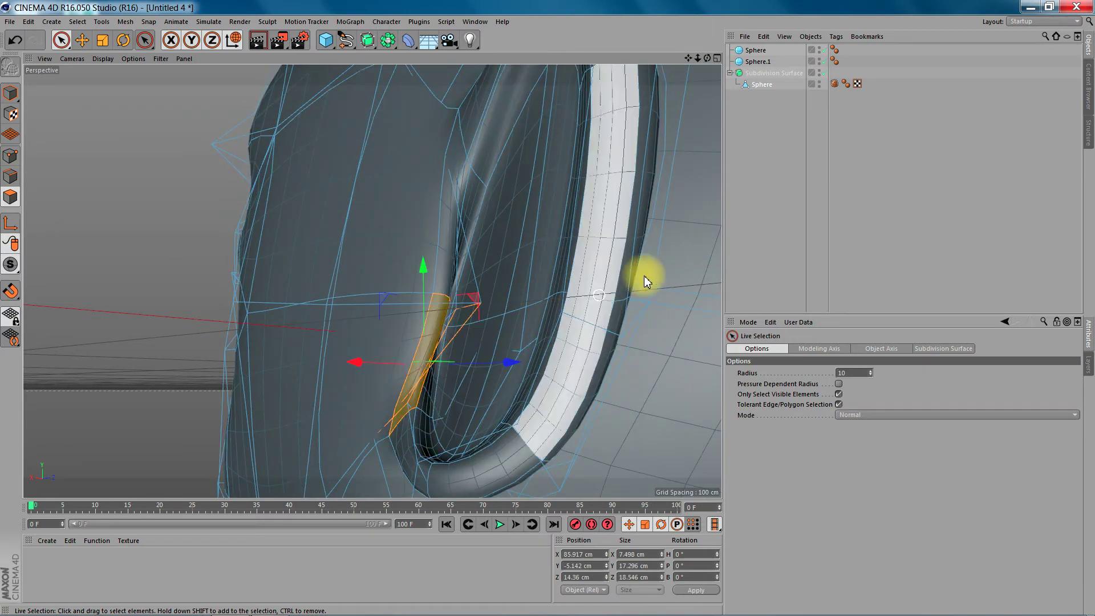
pyautogui.press('d')
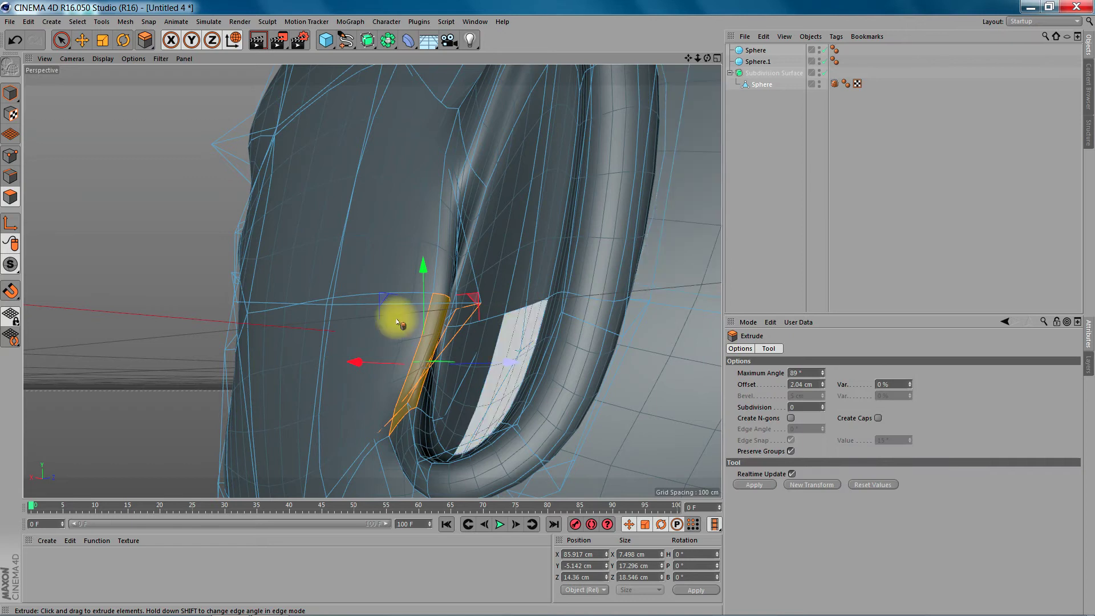
pyautogui.click(800, 388)
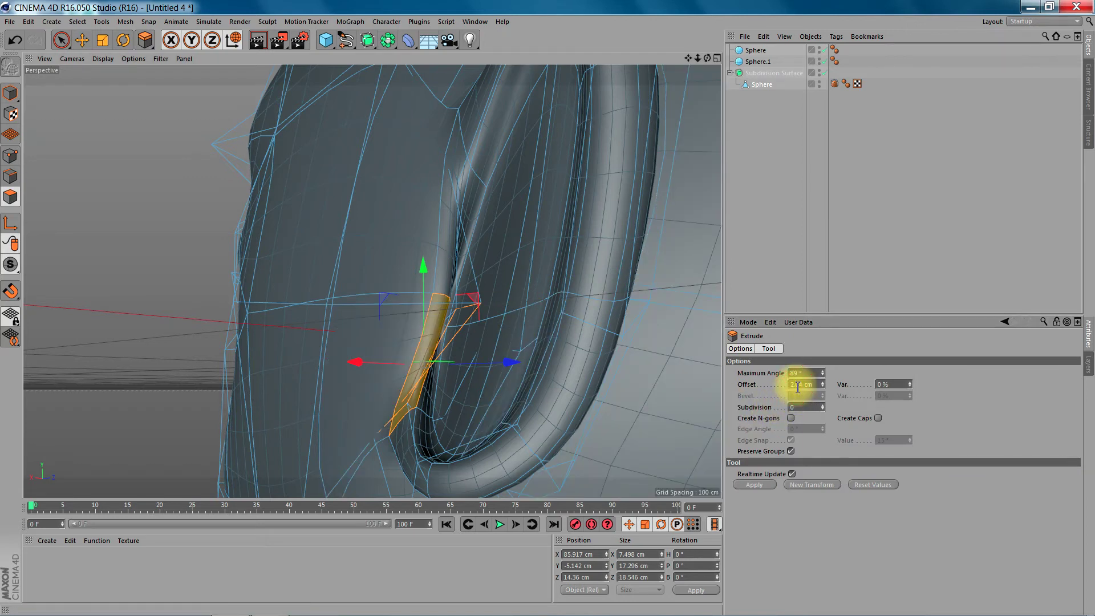
pyautogui.click(754, 485)
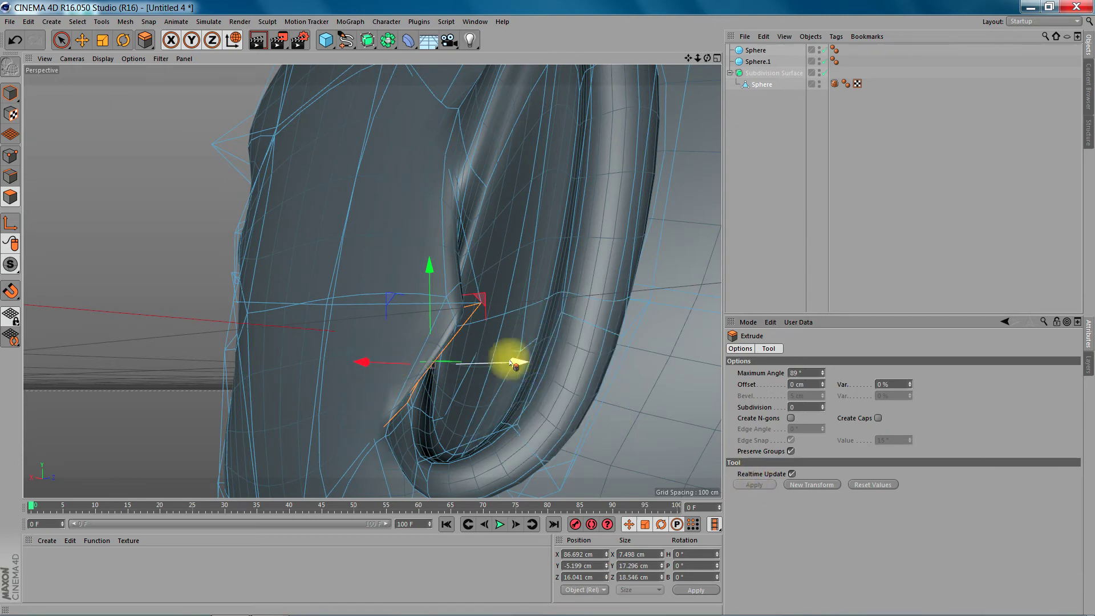
# Move the extruded polygon about 6.9 cm along Z toward the ear opening and rotate it to stand nearly upright
pyautogui.moveTo(707, 58); pyautogui.dragTo(786, 92)
pyautogui.moveTo(541, 389); pyautogui.dragTo(580, 393)
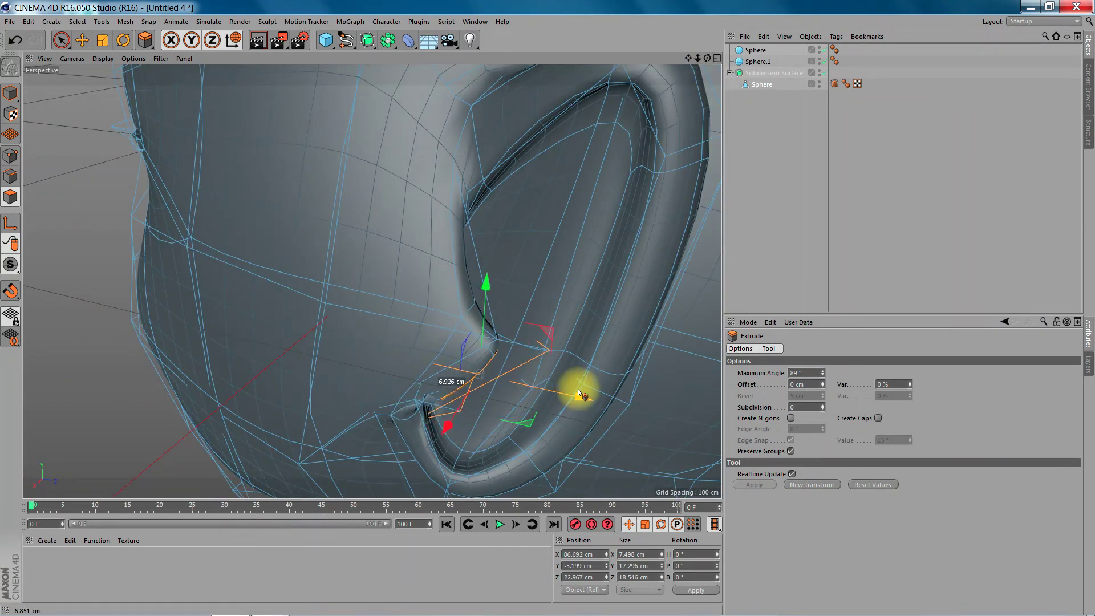
pyautogui.press('r')
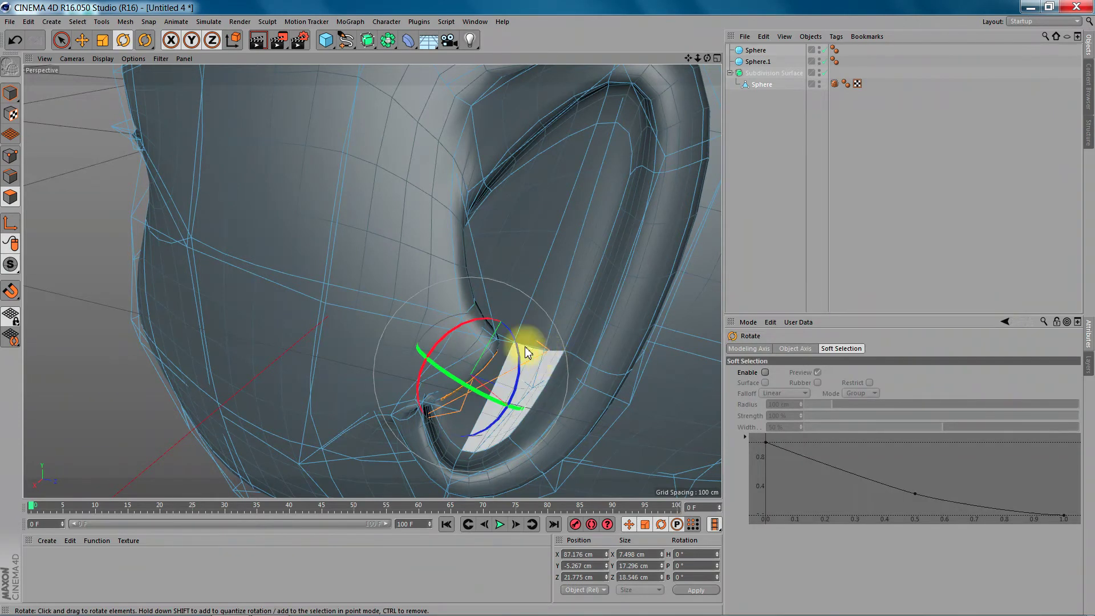
pyautogui.moveTo(512, 328); pyautogui.dragTo(495, 313)
pyautogui.moveTo(436, 337); pyautogui.dragTo(420, 362)
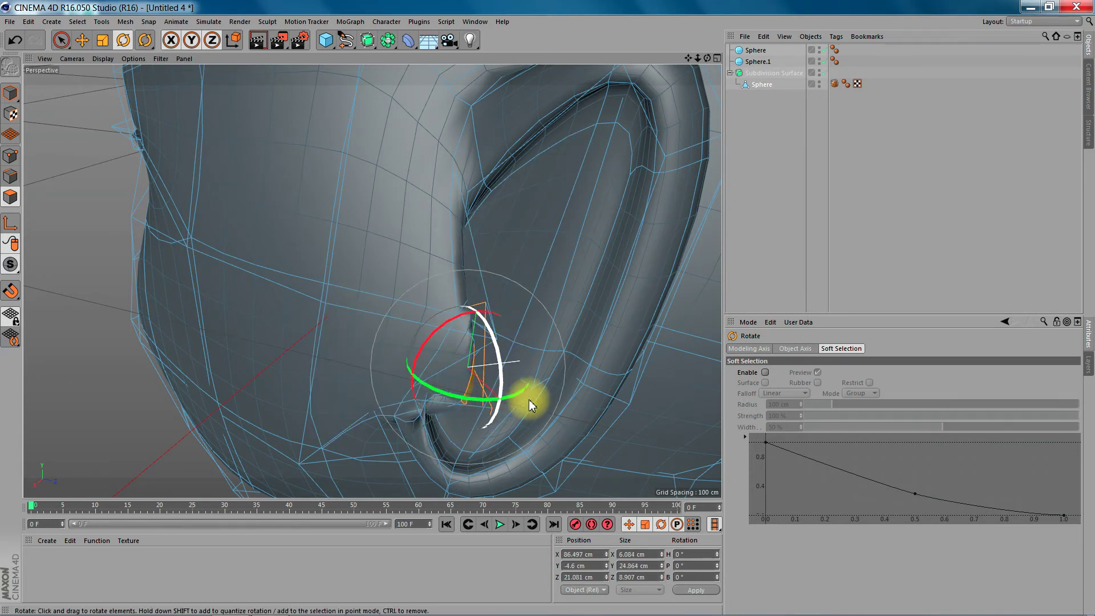
pyautogui.moveTo(707, 59); pyautogui.dragTo(372, 281)
pyautogui.moveTo(504, 399); pyautogui.dragTo(381, 384)
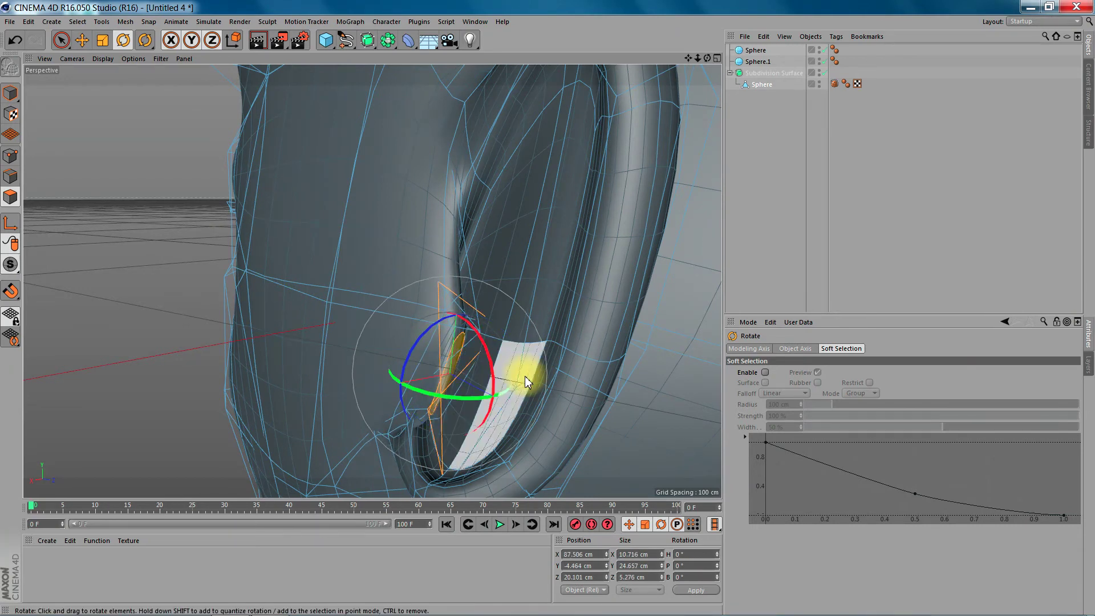
pyautogui.moveTo(505, 388)
pyautogui.mouseDown()
pyautogui.moveTo(469, 400)
pyautogui.moveTo(512, 388)
pyautogui.mouseUp()
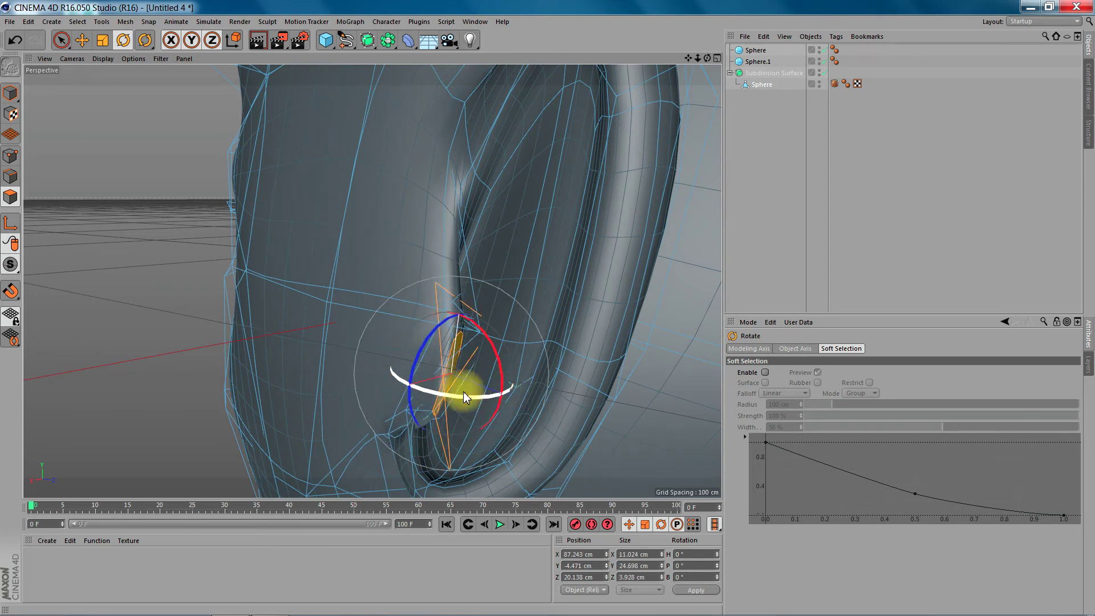
# Scale the extruded polygon to about 10 cm along Y and about 17.5 cm along X
pyautogui.press('t')
pyautogui.moveTo(464, 273); pyautogui.dragTo(438, 335)
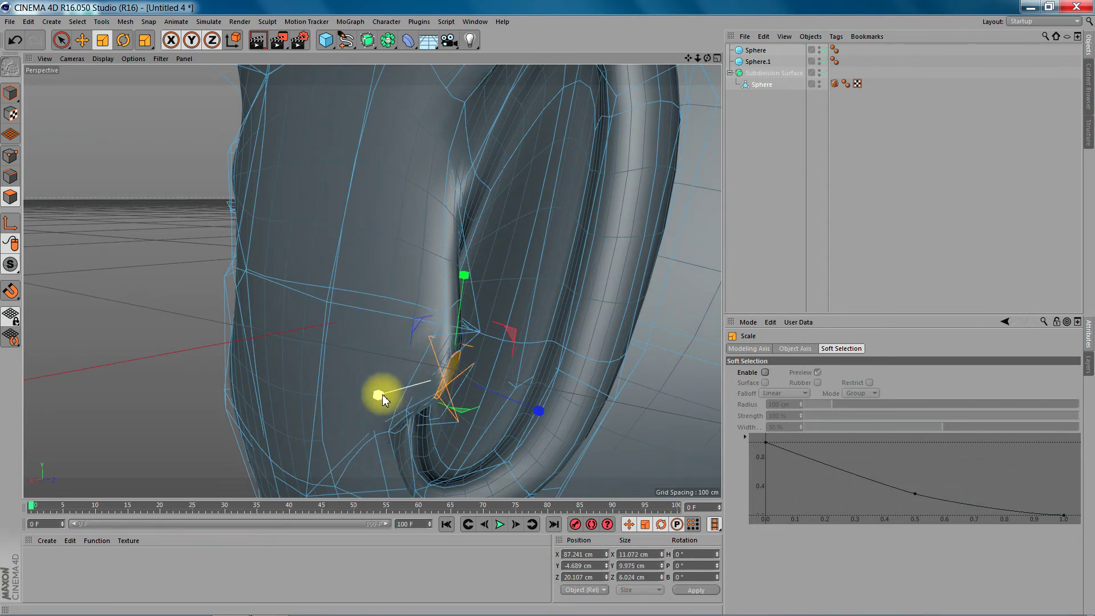
pyautogui.moveTo(335, 405); pyautogui.dragTo(334, 405)
# Move the lower outer points of the extruded flap inward along X toward the head, the last by about 1.1 cm
pyautogui.moveTo(707, 59); pyautogui.dragTo(372, 282)
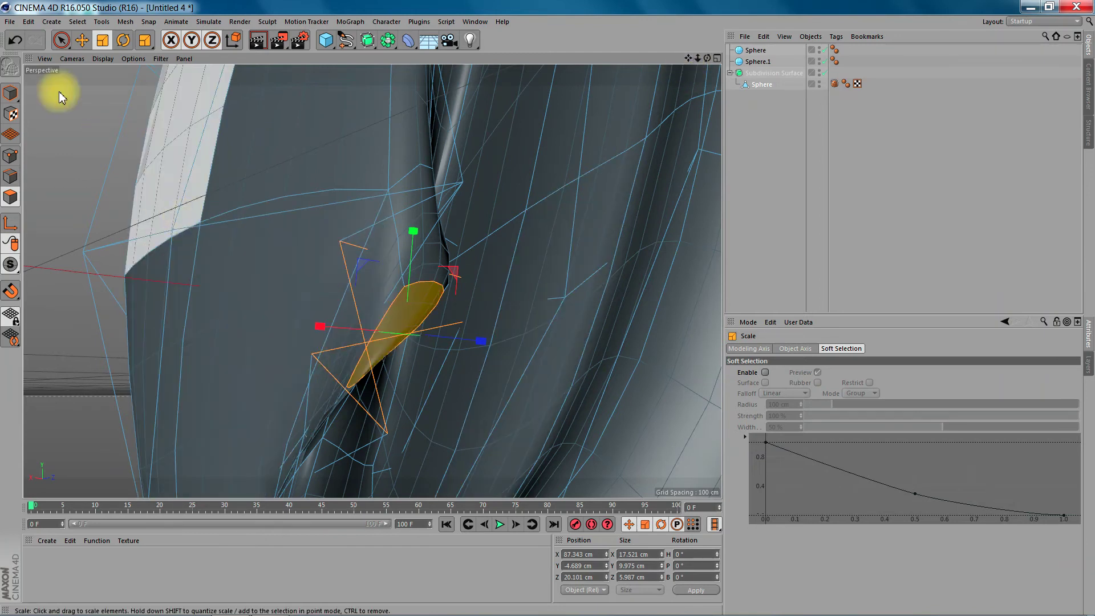
pyautogui.click(61, 40)
pyautogui.click(10, 155)
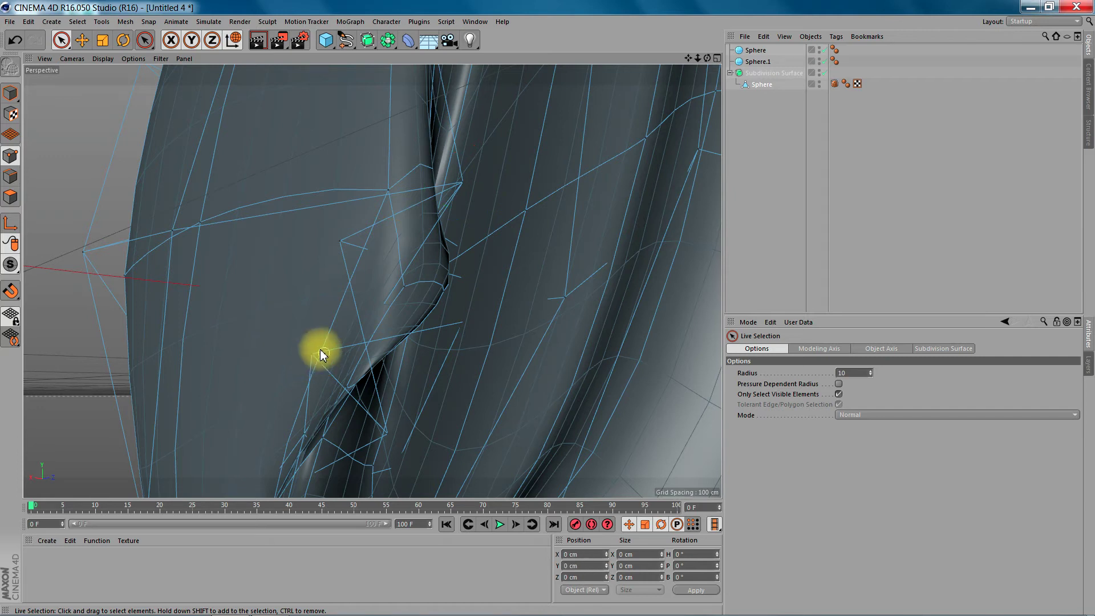
pyautogui.click(345, 386)
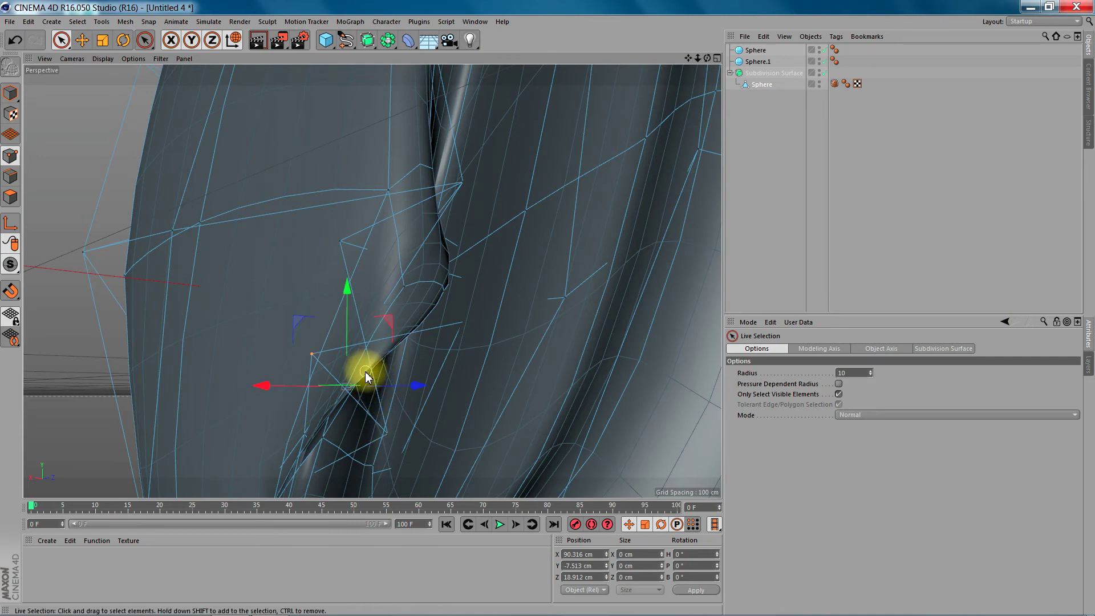
pyautogui.moveTo(365, 371); pyautogui.dragTo(429, 392)
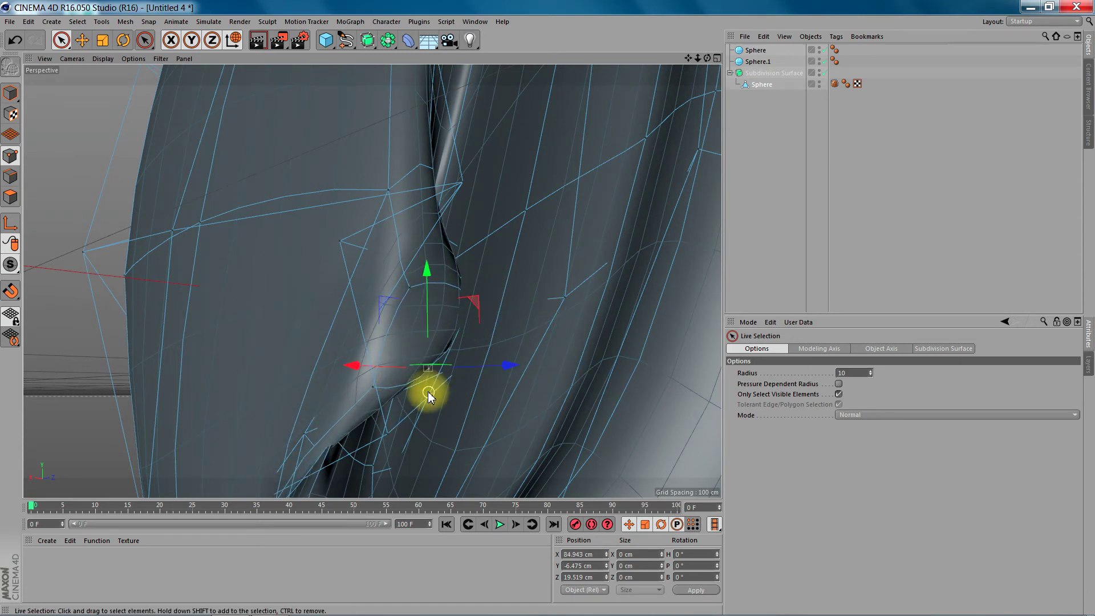
pyautogui.moveTo(354, 368); pyautogui.dragTo(391, 347)
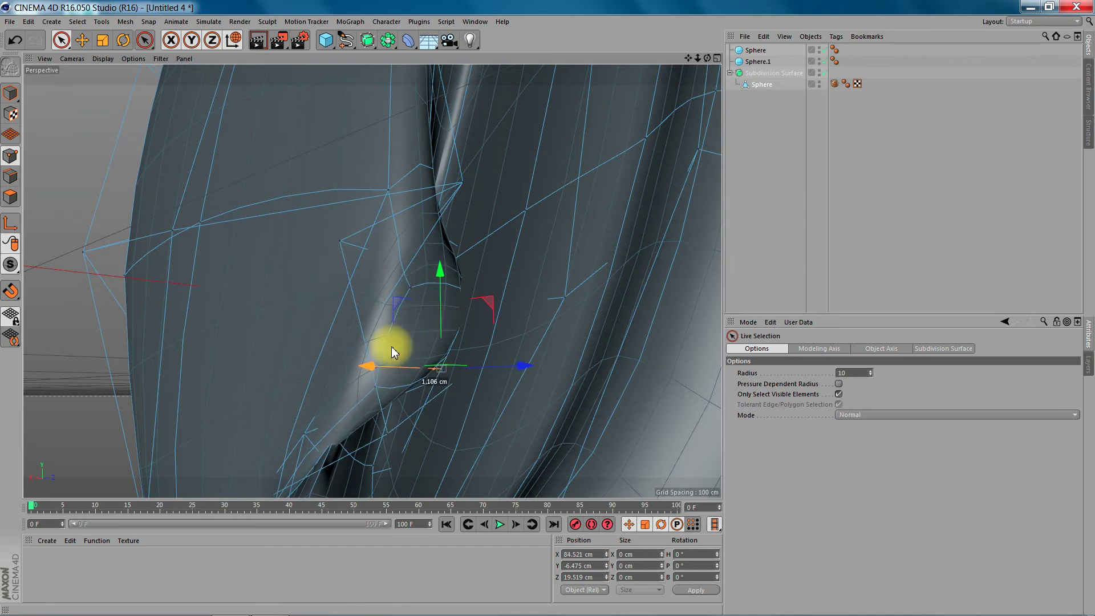
# Select the short edge at mid-height of the ear's front rim, move it about 5.1 cm toward the face and lower it about 2.5 cm
pyautogui.moveTo(707, 61); pyautogui.dragTo(372, 280)
pyautogui.moveTo(688, 58); pyautogui.dragTo(372, 281)
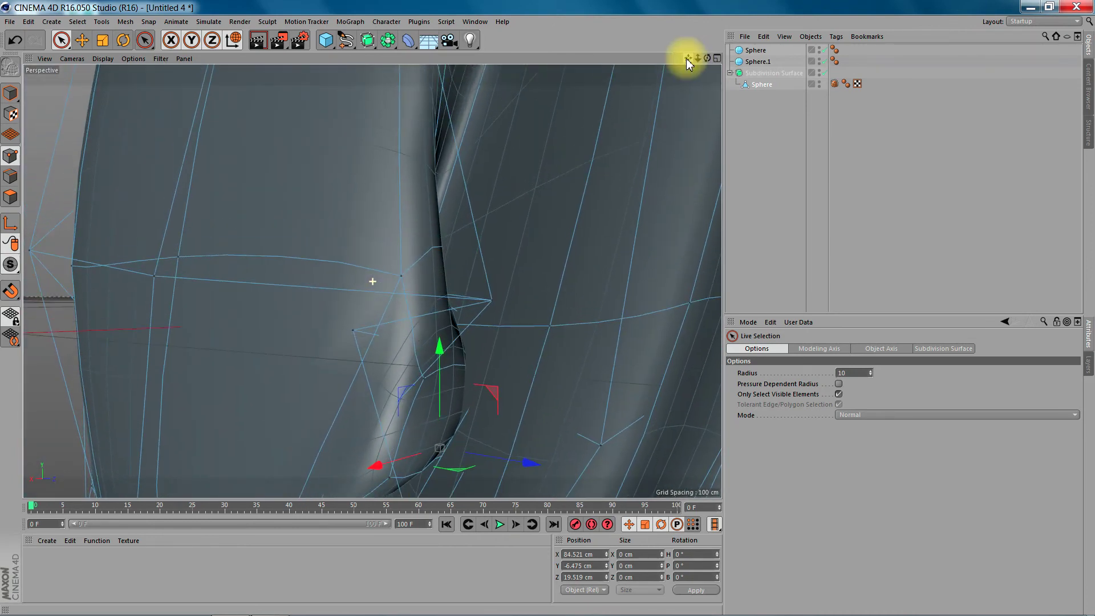
pyautogui.moveTo(698, 58); pyautogui.dragTo(356, 266)
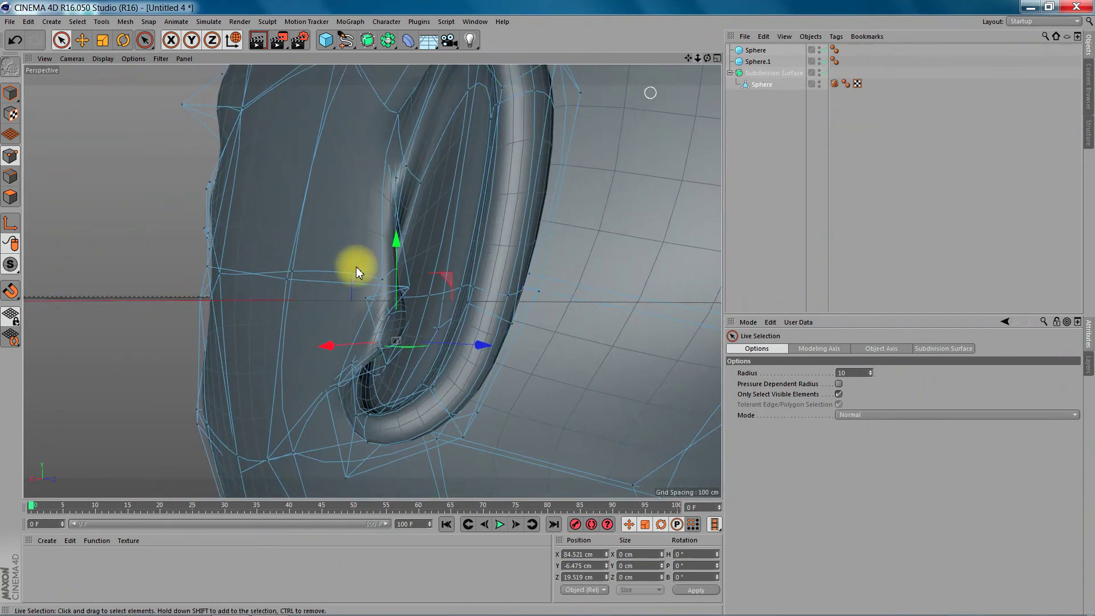
pyautogui.click(10, 176)
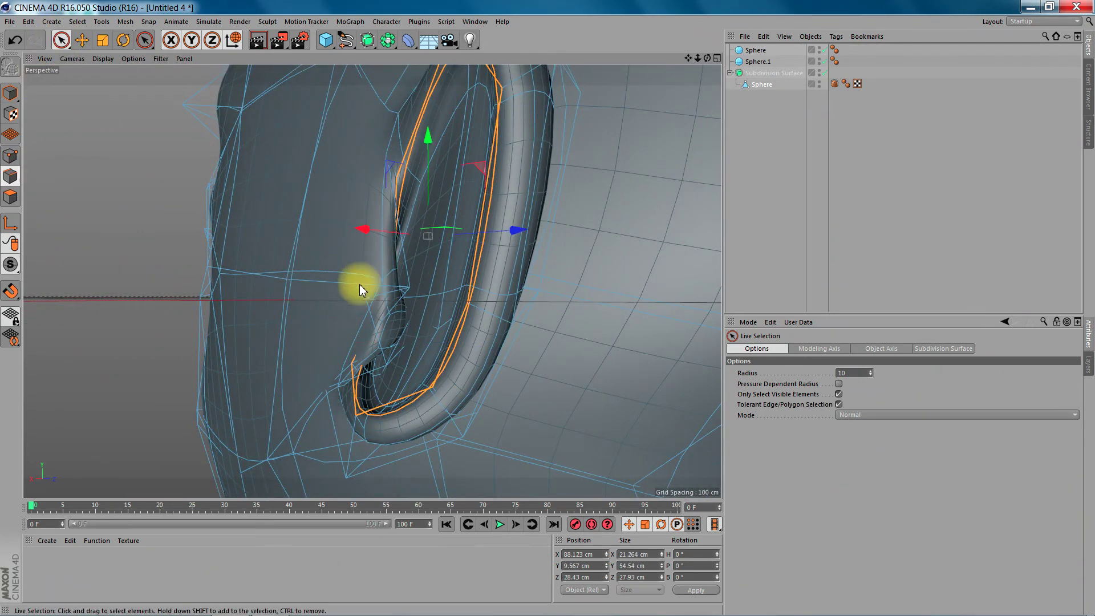
pyautogui.click(390, 275)
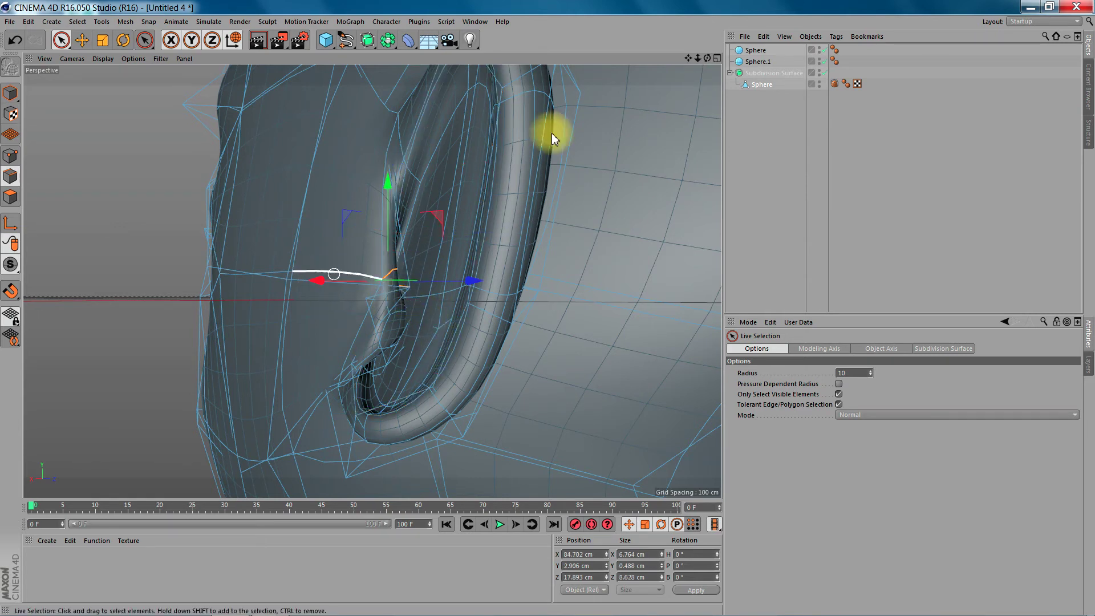
pyautogui.moveTo(707, 58); pyautogui.dragTo(372, 281)
pyautogui.moveTo(475, 275); pyautogui.dragTo(426, 274)
pyautogui.moveTo(344, 188)
pyautogui.mouseDown()
pyautogui.moveTo(336, 206)
pyautogui.moveTo(337, 198)
pyautogui.mouseUp()
# Select the short edge on the upper part of the ear's front rim and raise it along Y
pyautogui.moveTo(707, 57); pyautogui.dragTo(638, 64)
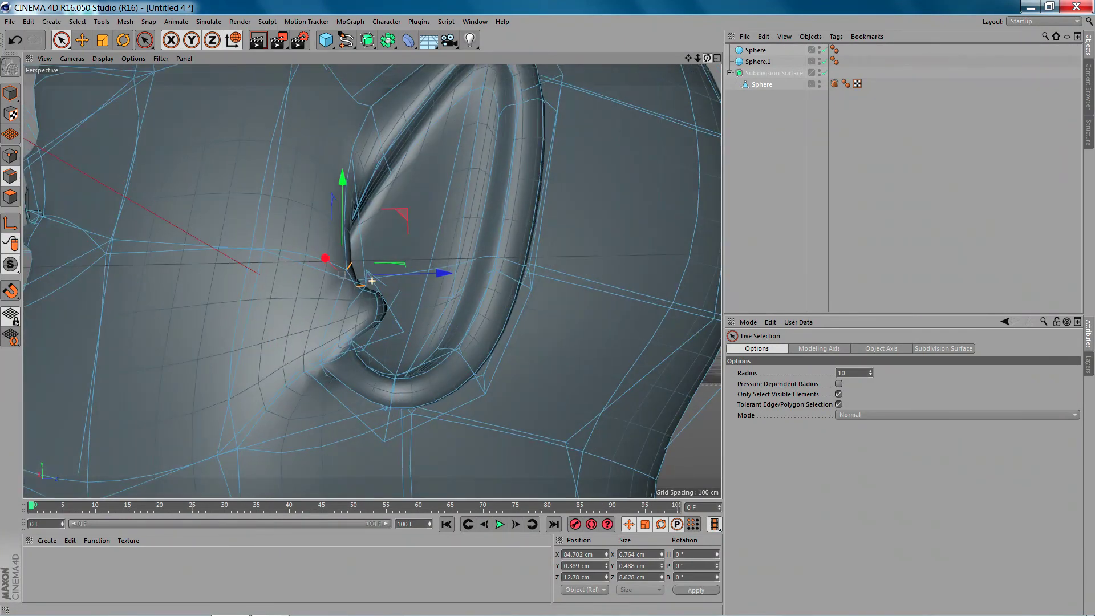
pyautogui.click(391, 164)
pyautogui.moveTo(386, 78); pyautogui.dragTo(385, 45)
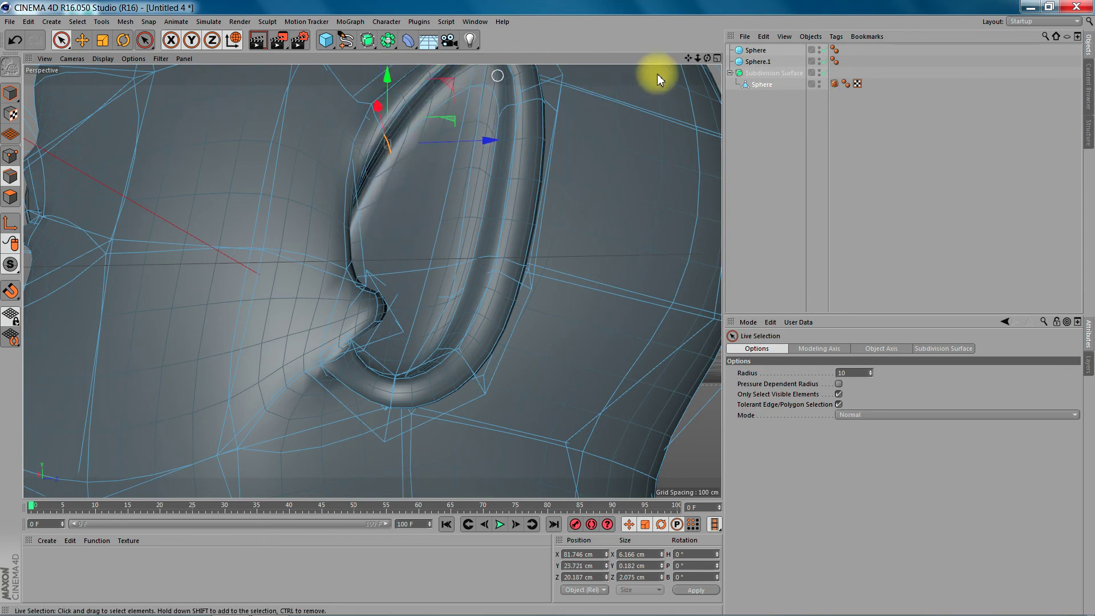
# Select the polygons at the lower front end of the ear rim and extrude them with a 0 cm offset and 163° maximum angle
pyautogui.moveTo(707, 58); pyautogui.dragTo(686, 27)
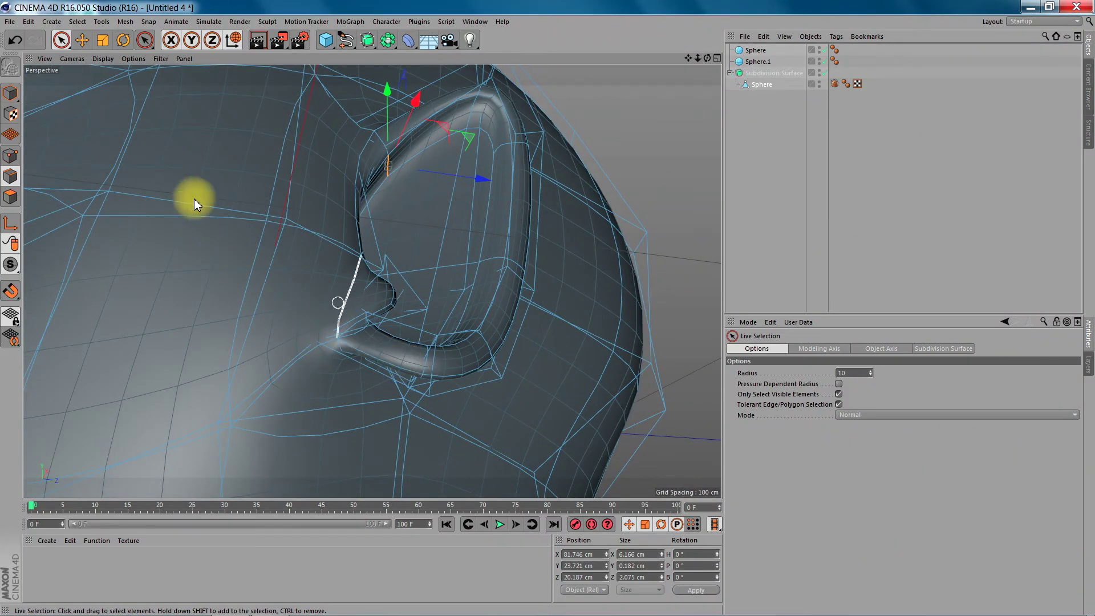
pyautogui.click(10, 198)
pyautogui.moveTo(317, 344); pyautogui.dragTo(420, 373)
pyautogui.moveTo(707, 59)
pyautogui.mouseDown()
pyautogui.moveTo(679, 77)
pyautogui.moveTo(665, 69)
pyautogui.moveTo(667, 37)
pyautogui.mouseUp()
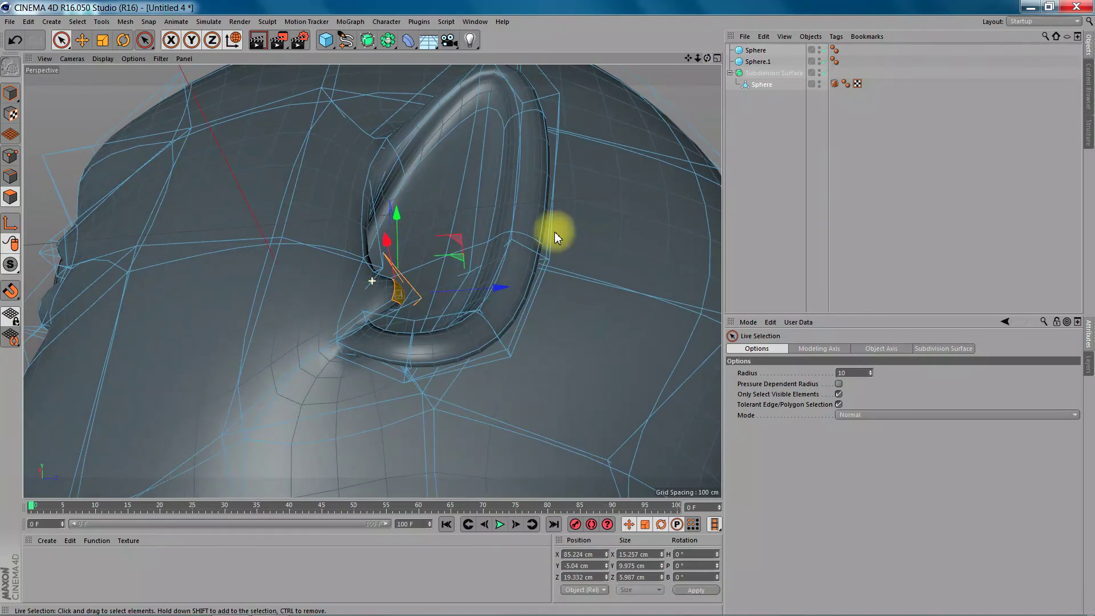
pyautogui.click(381, 357)
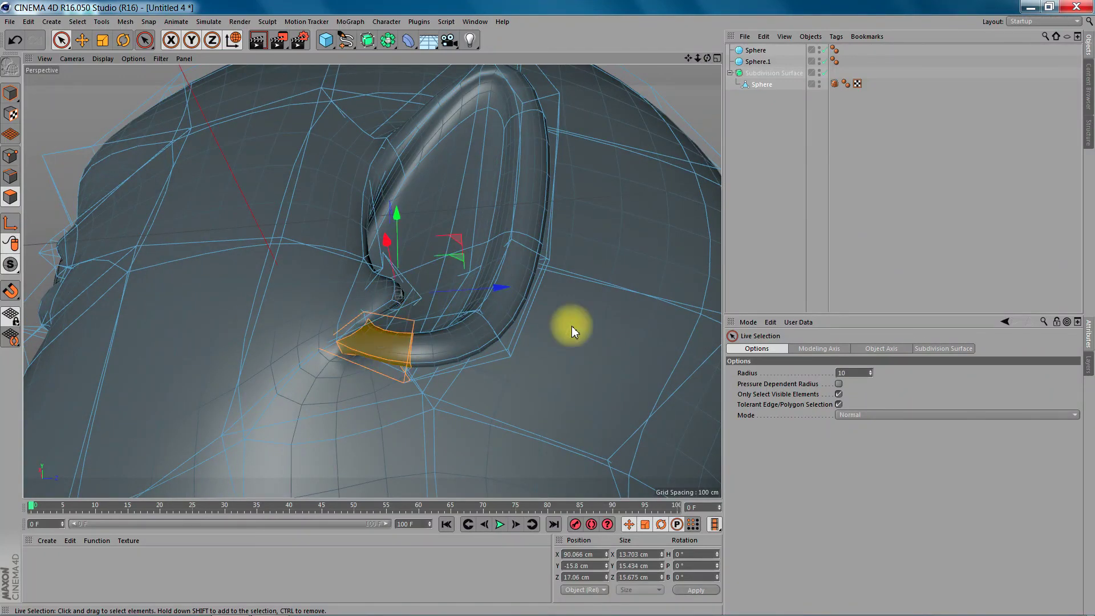
pyautogui.press('d')
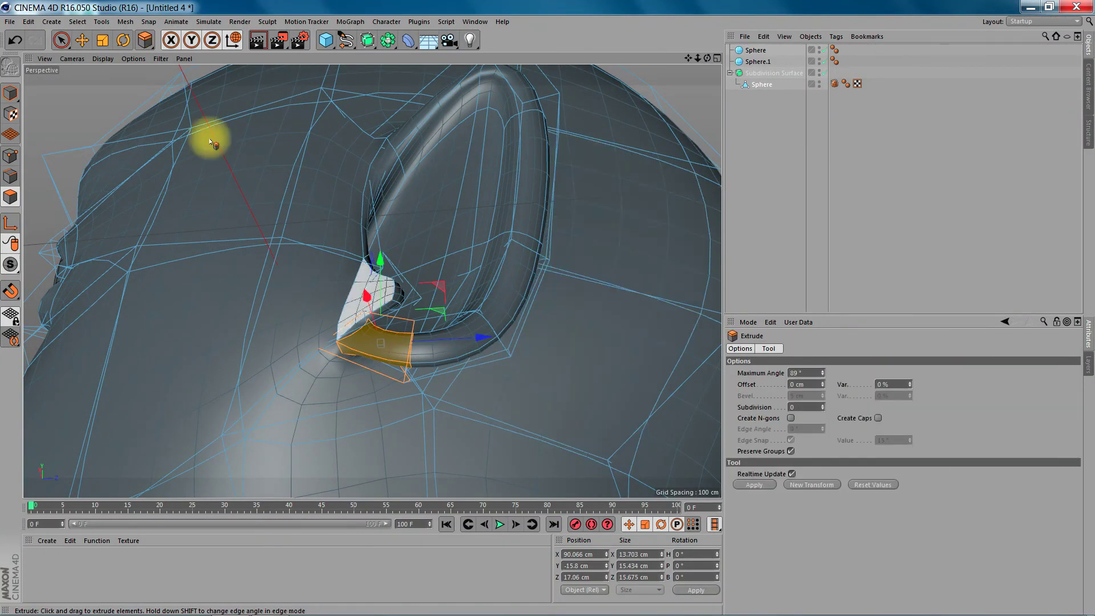
pyautogui.click(755, 484)
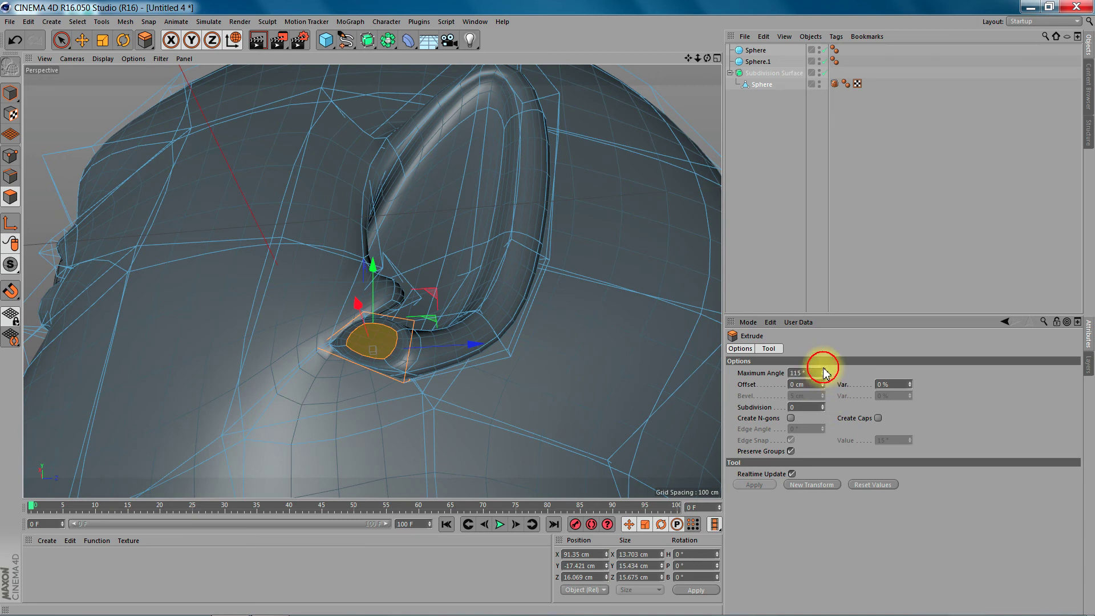
pyautogui.moveTo(822, 373); pyautogui.dragTo(822, 353)
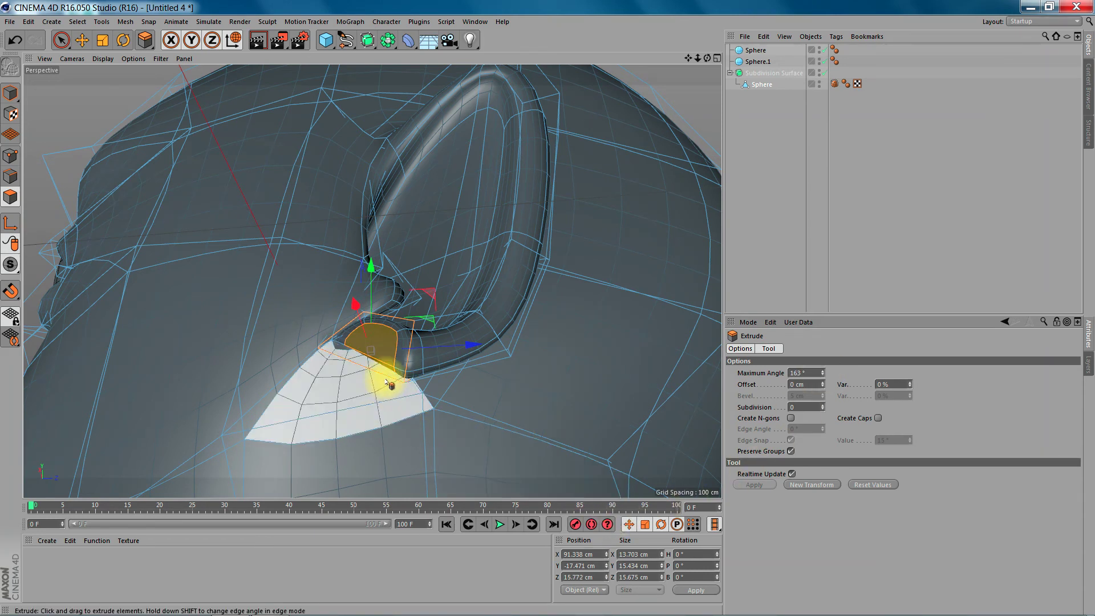
# Form the earlobe by moving the extruded polygons about 9.3 cm down, 4.6 cm toward the face and 2.5 cm inward
pyautogui.press('e')
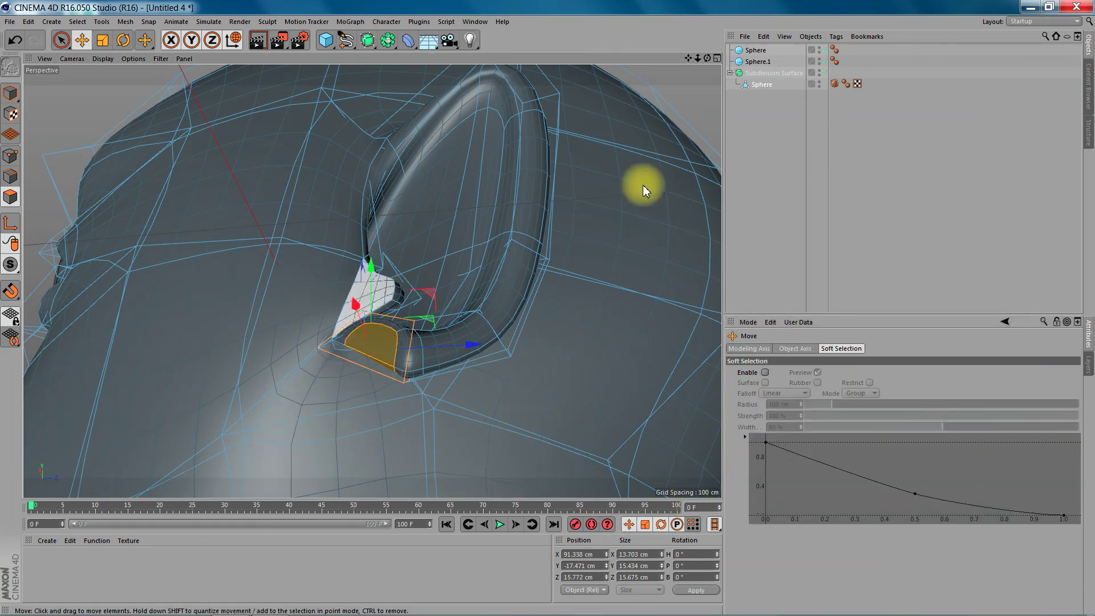
pyautogui.moveTo(707, 58); pyautogui.dragTo(680, 110)
pyautogui.moveTo(369, 274); pyautogui.dragTo(332, 343)
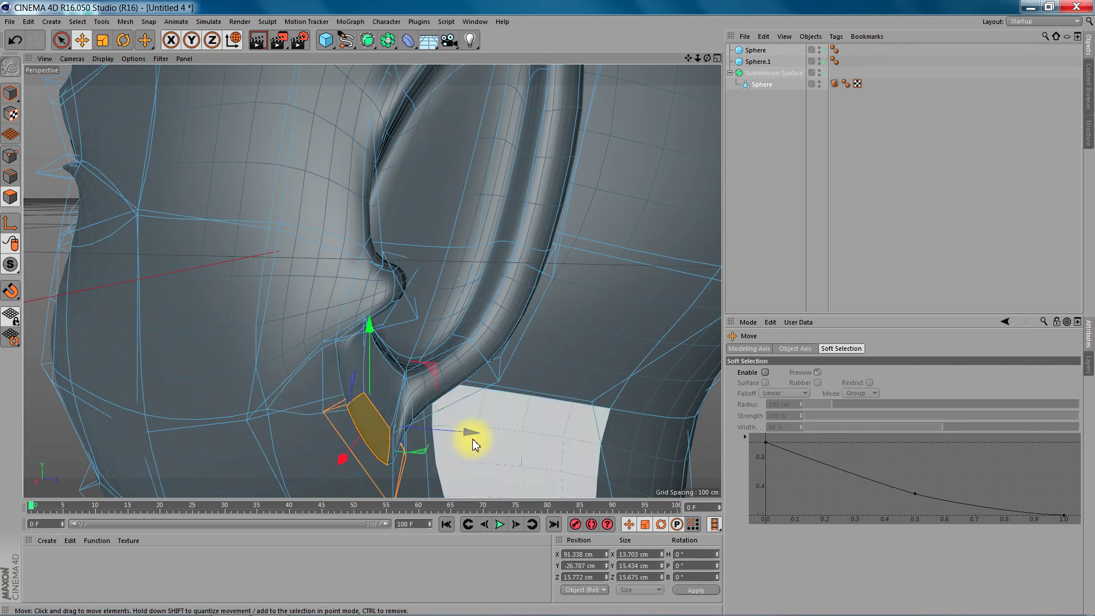
pyautogui.moveTo(454, 440)
pyautogui.mouseDown()
pyautogui.moveTo(433, 439)
pyautogui.moveTo(446, 442)
pyautogui.mouseUp()
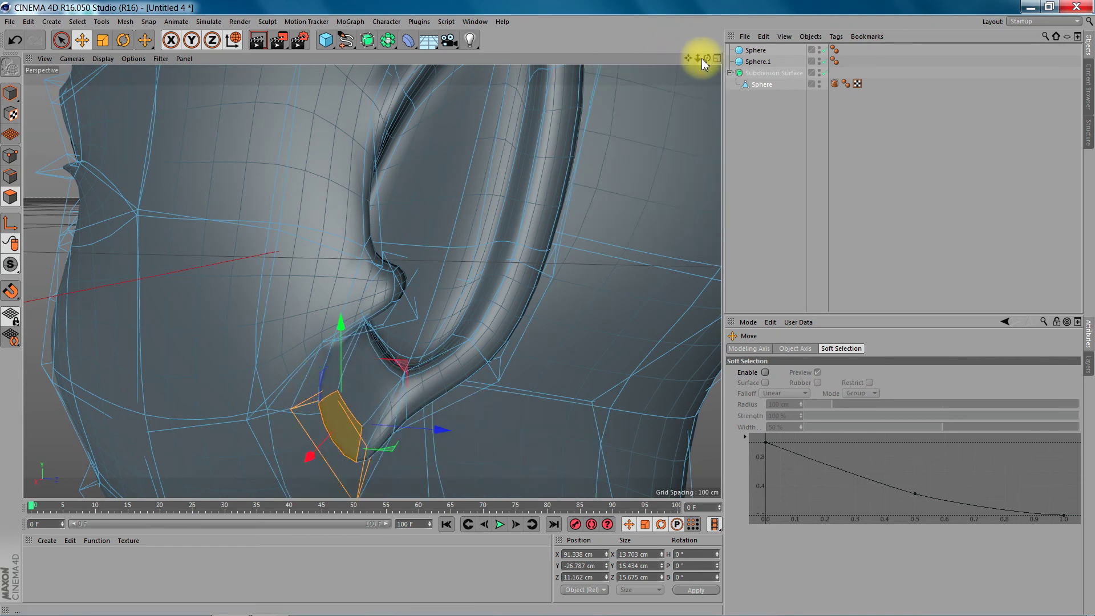
pyautogui.moveTo(707, 58)
pyautogui.mouseDown()
pyautogui.moveTo(371, 280)
pyautogui.moveTo(708, 58)
pyautogui.mouseUp()
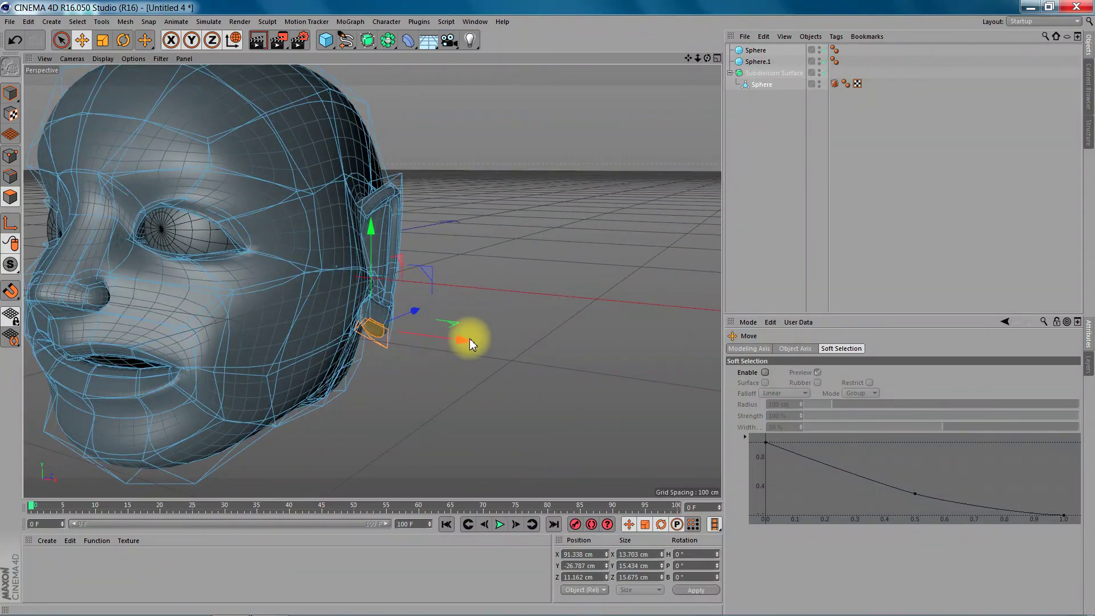
pyautogui.moveTo(465, 346)
pyautogui.mouseDown()
pyautogui.moveTo(452, 341)
pyautogui.moveTo(465, 349)
pyautogui.mouseUp()
# Select the polygon on the outer side of the earlobe, adjust its position along X and rotate it
pyautogui.moveTo(698, 59); pyautogui.dragTo(516, 59)
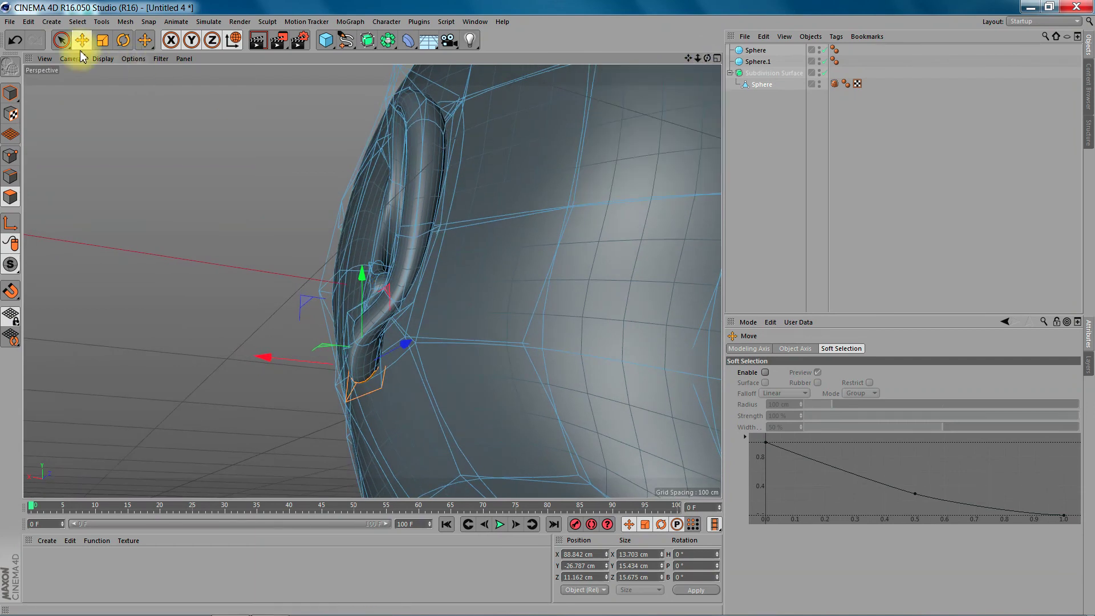
pyautogui.click(61, 40)
pyautogui.moveTo(368, 363); pyautogui.dragTo(278, 340)
pyautogui.moveTo(707, 58); pyautogui.dragTo(691, 32)
pyautogui.moveTo(374, 345)
pyautogui.mouseDown()
pyautogui.moveTo(379, 334)
pyautogui.moveTo(361, 342)
pyautogui.moveTo(381, 358)
pyautogui.moveTo(348, 345)
pyautogui.mouseUp()
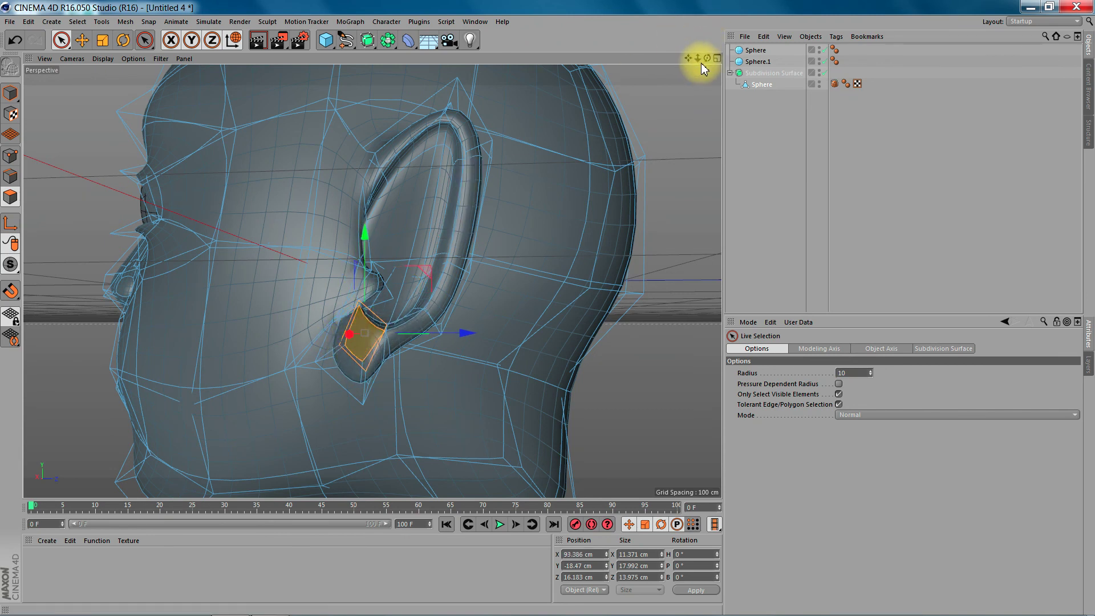
pyautogui.moveTo(707, 58); pyautogui.dragTo(644, 81)
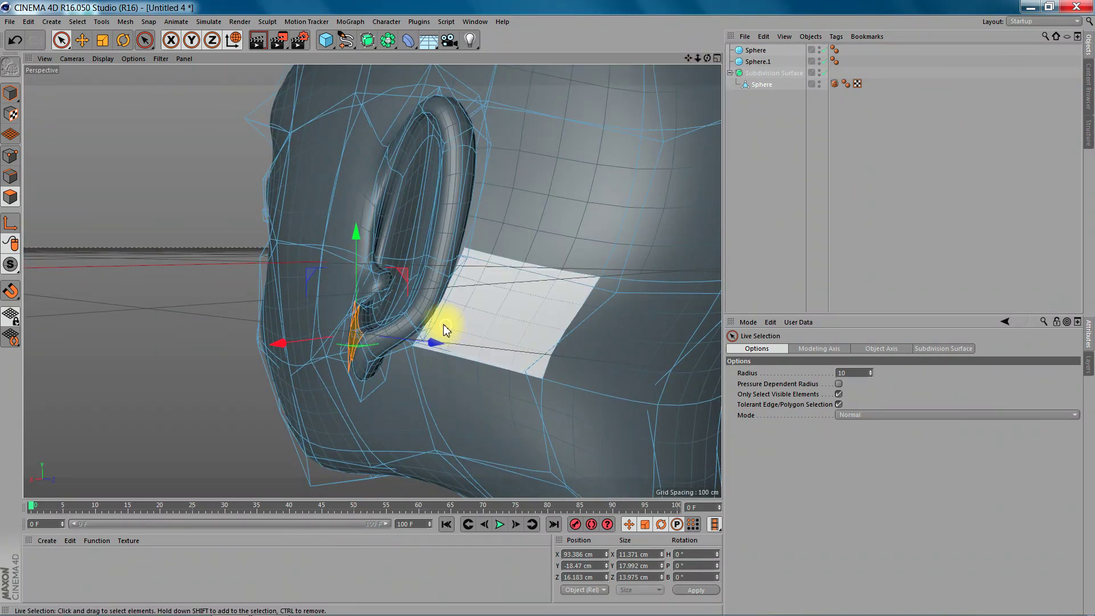
pyautogui.press('r')
pyautogui.moveTo(357, 331); pyautogui.dragTo(365, 279)
# Frame the whole head in profile and render the view to check the ear
pyautogui.click(698, 58)
pyautogui.moveTo(698, 58); pyautogui.dragTo(707, 58)
pyautogui.click(257, 41)
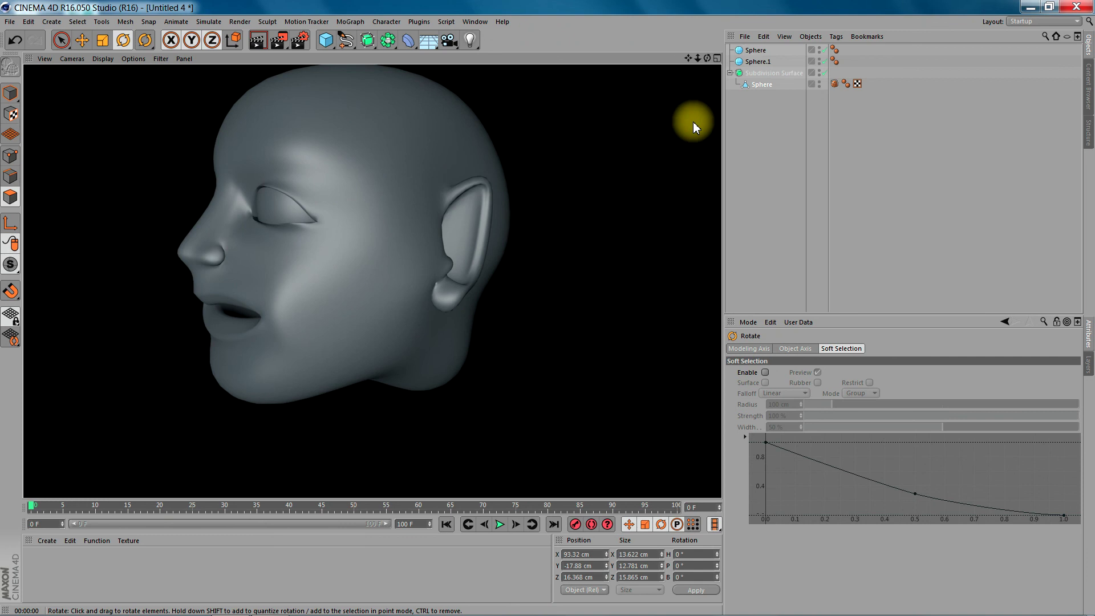